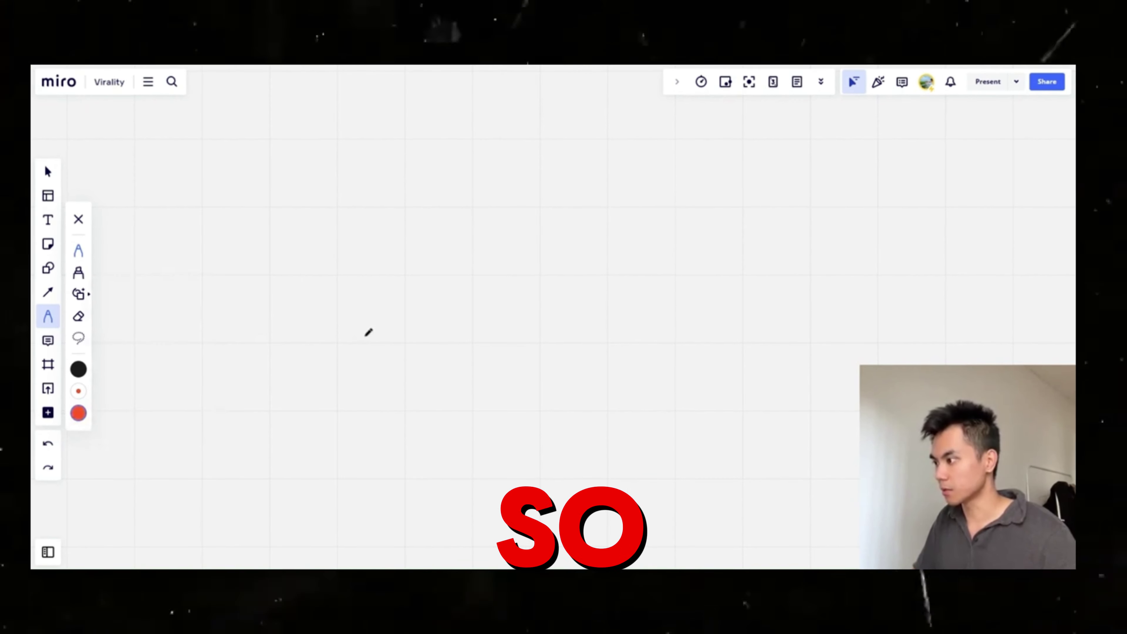
- Open the pen's colour and thickness palette with red as the current ink
click(71, 414)
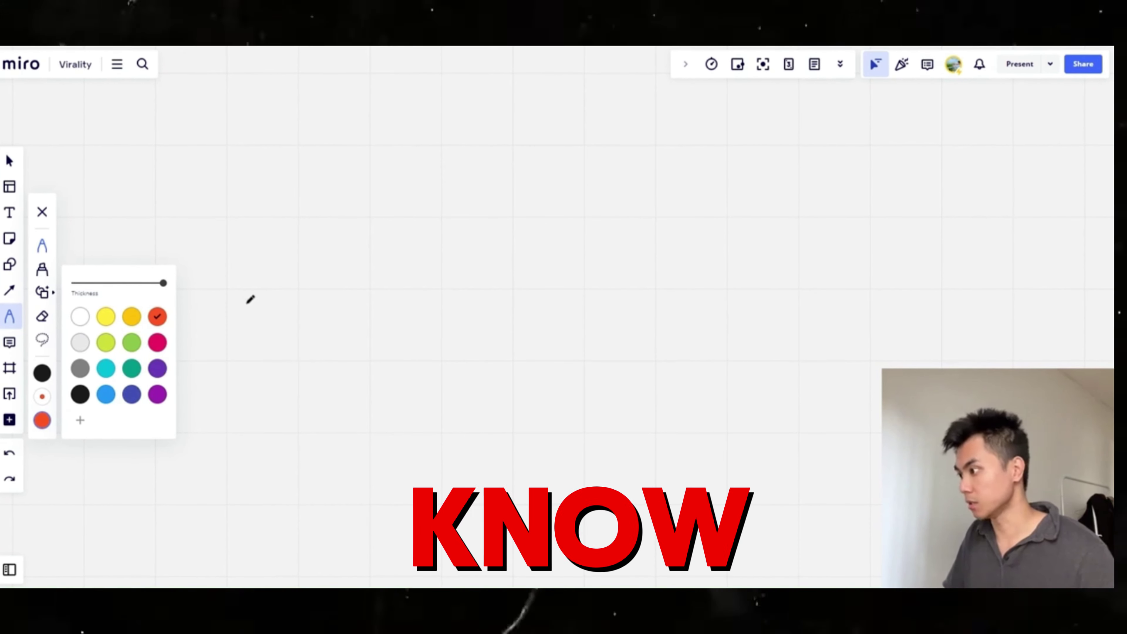
- Dot over thirty red pen marks into a loose cluster on the left of the Virality board
click(244, 315)
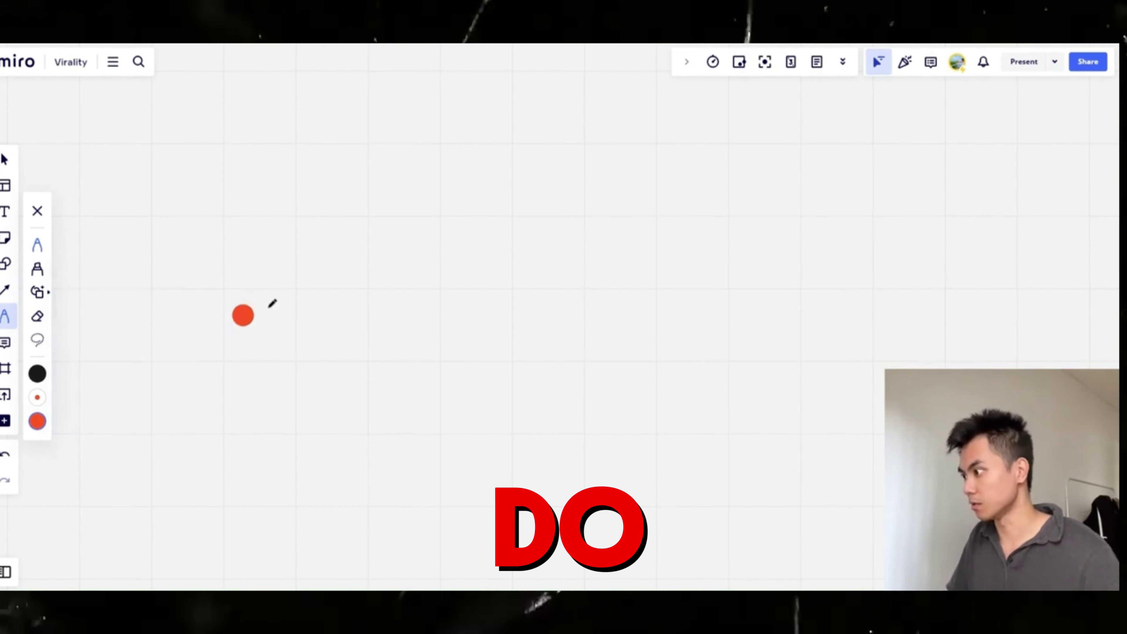
click(255, 423)
click(280, 356)
click(315, 348)
click(390, 301)
click(449, 290)
click(464, 401)
click(378, 393)
click(344, 320)
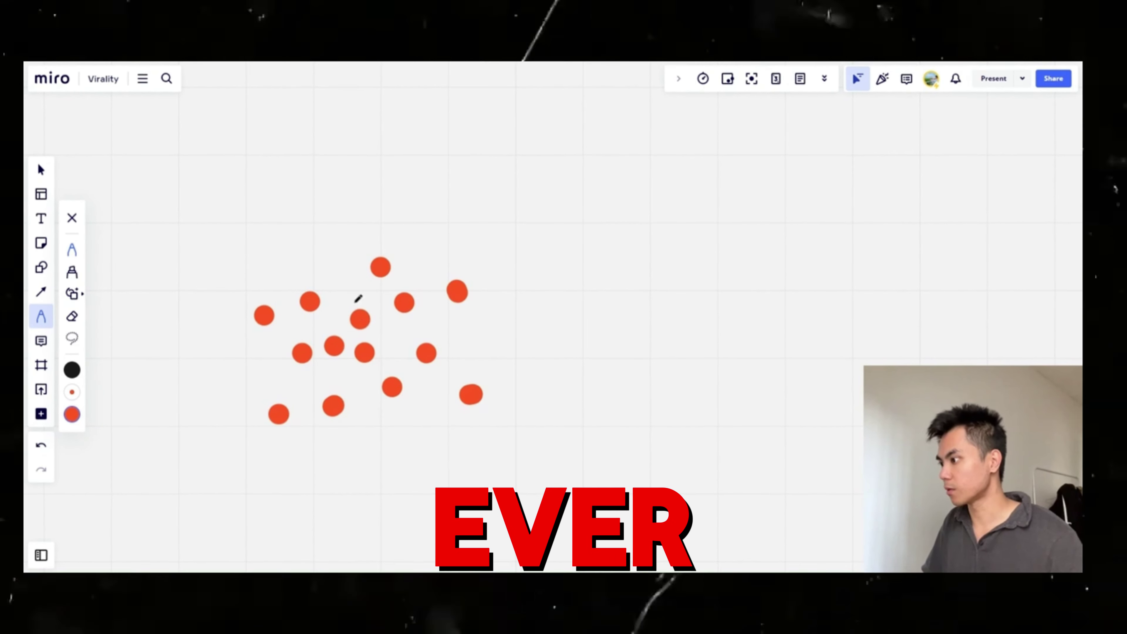
click(341, 265)
click(270, 257)
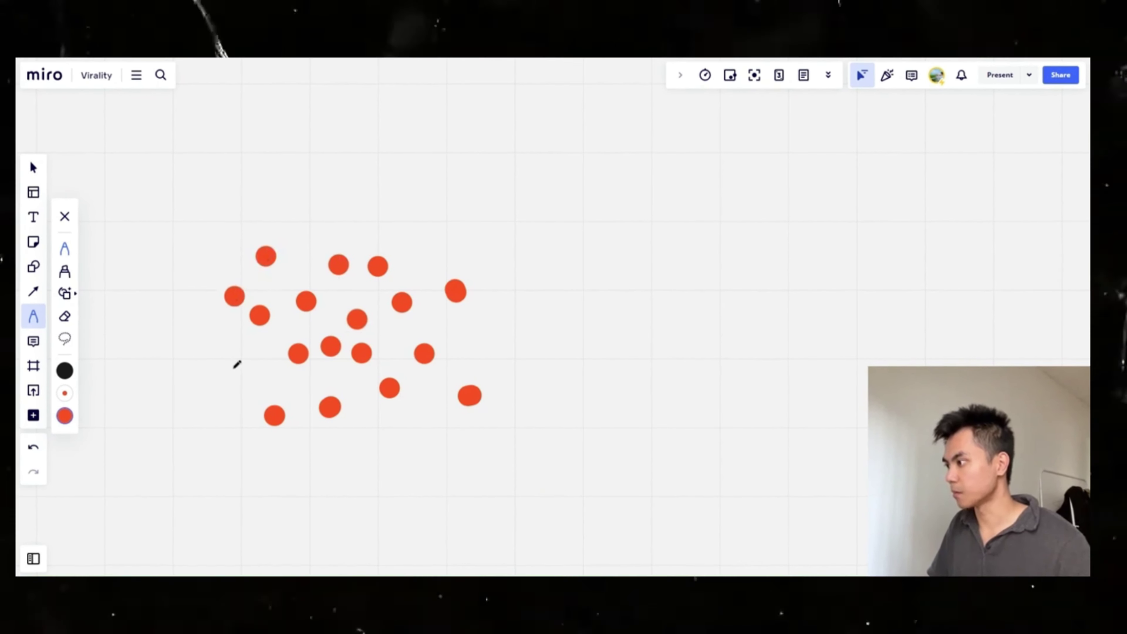
click(233, 368)
click(288, 339)
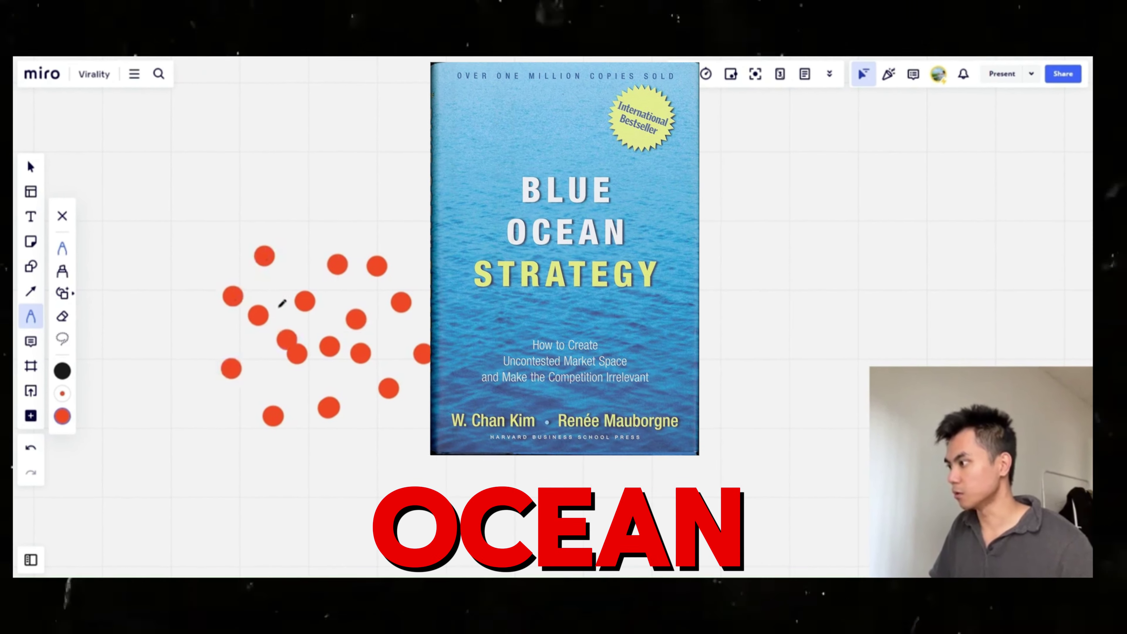
click(276, 279)
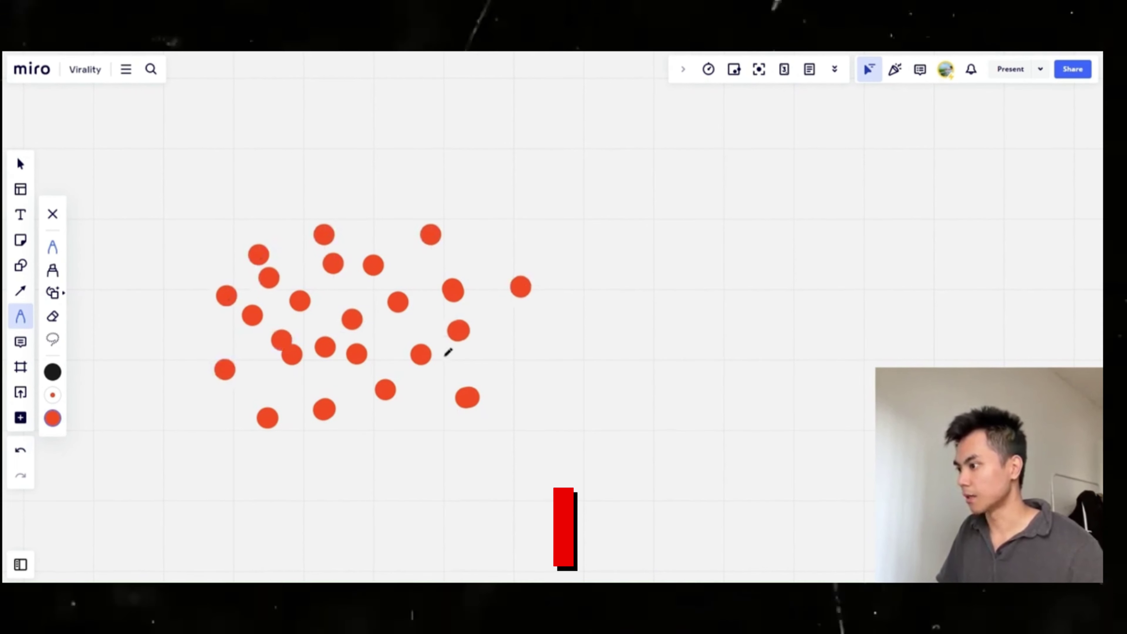
click(444, 358)
click(435, 431)
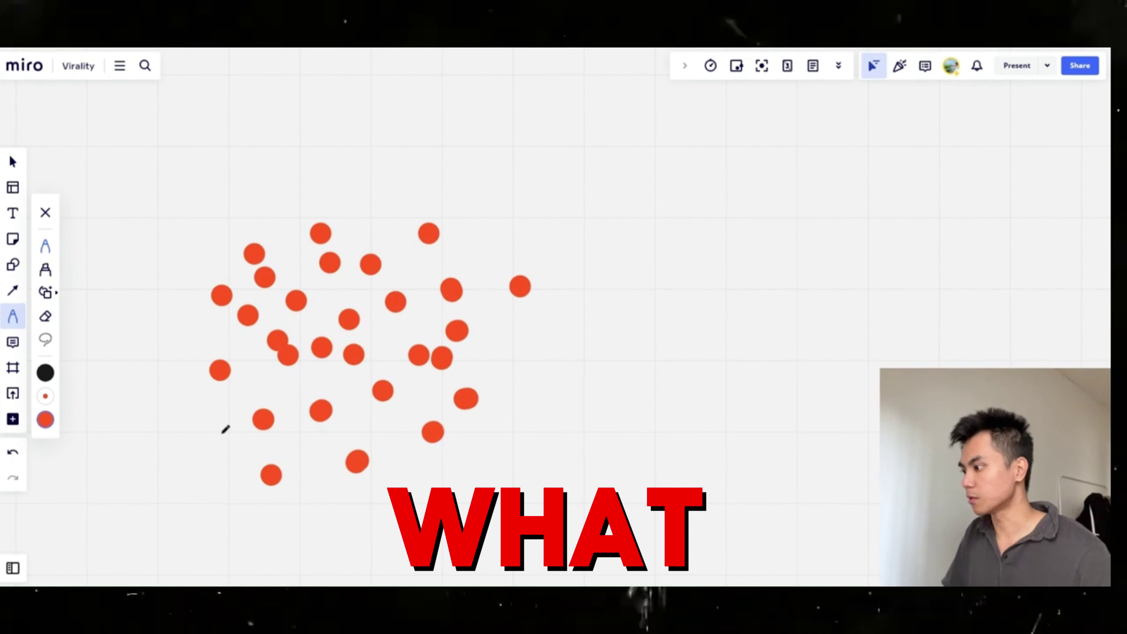
click(222, 432)
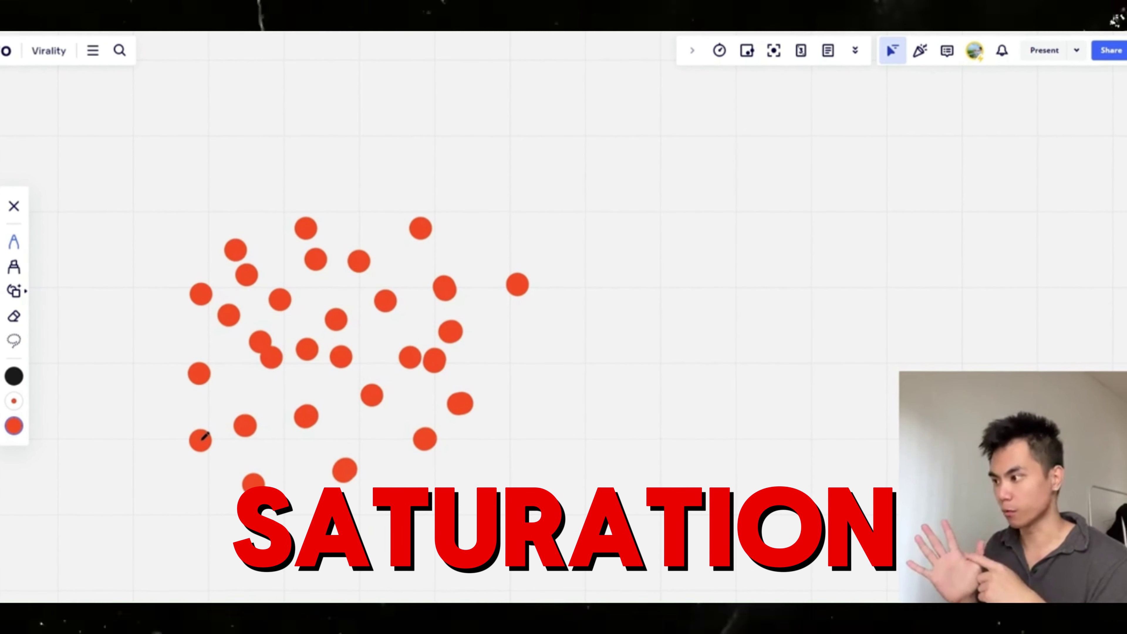
click(381, 437)
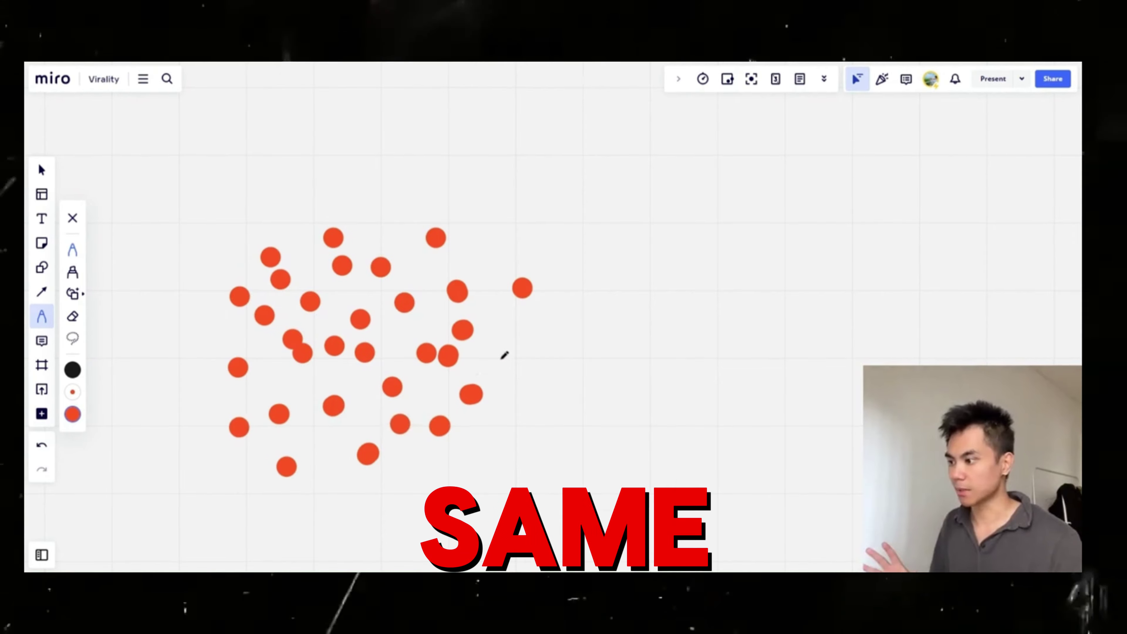
click(500, 359)
click(487, 270)
click(390, 233)
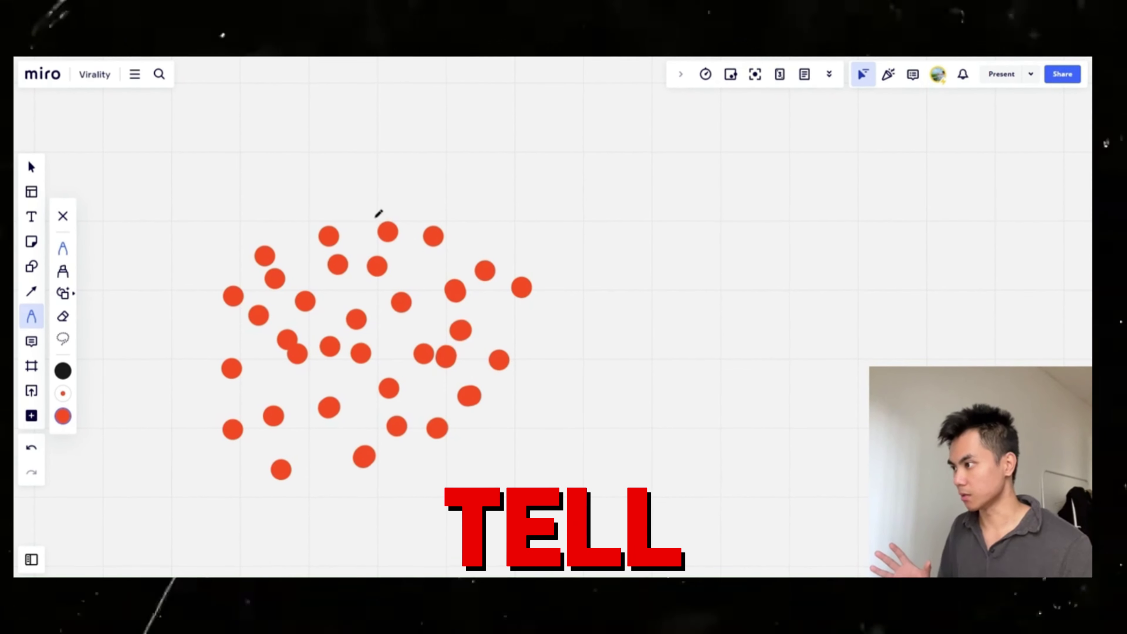
click(287, 220)
click(199, 232)
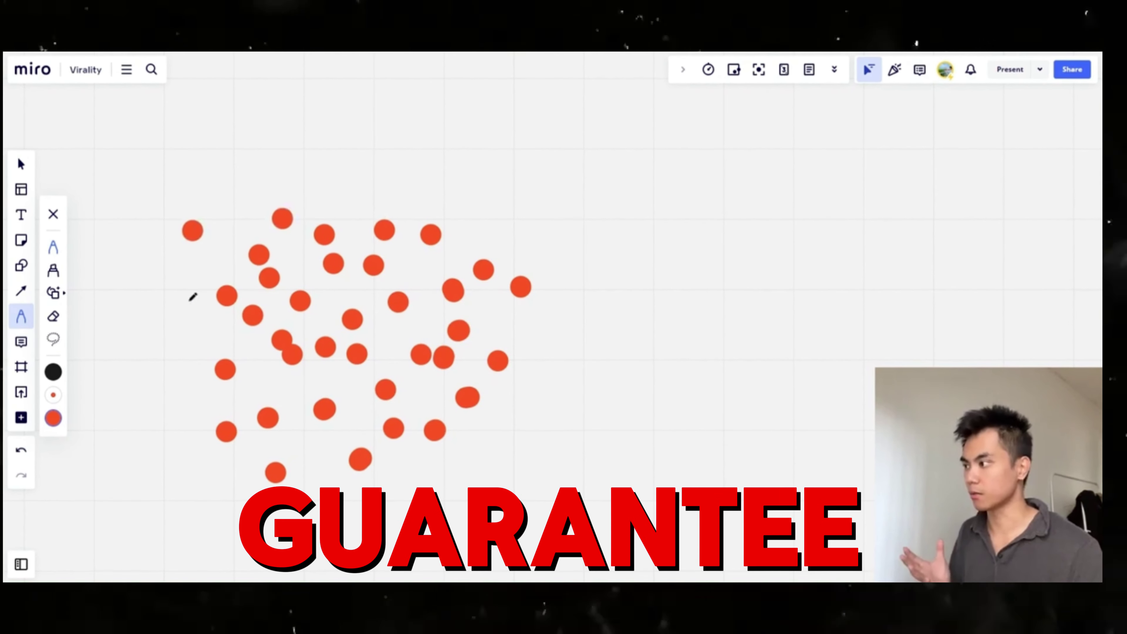
click(189, 300)
click(178, 375)
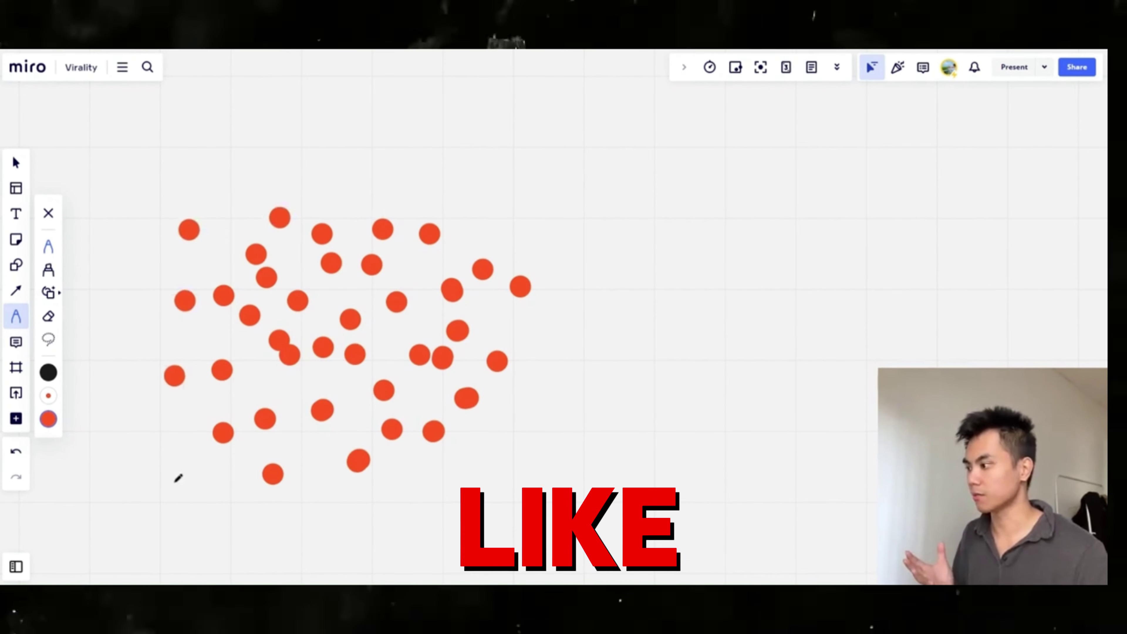
click(584, 430)
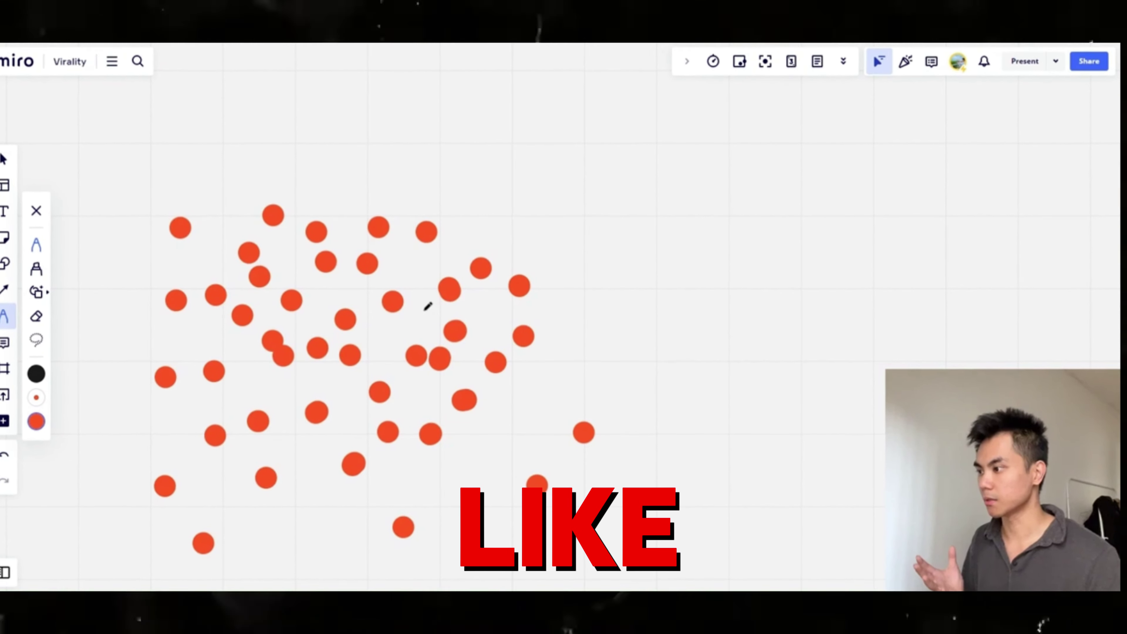
click(423, 310)
click(397, 268)
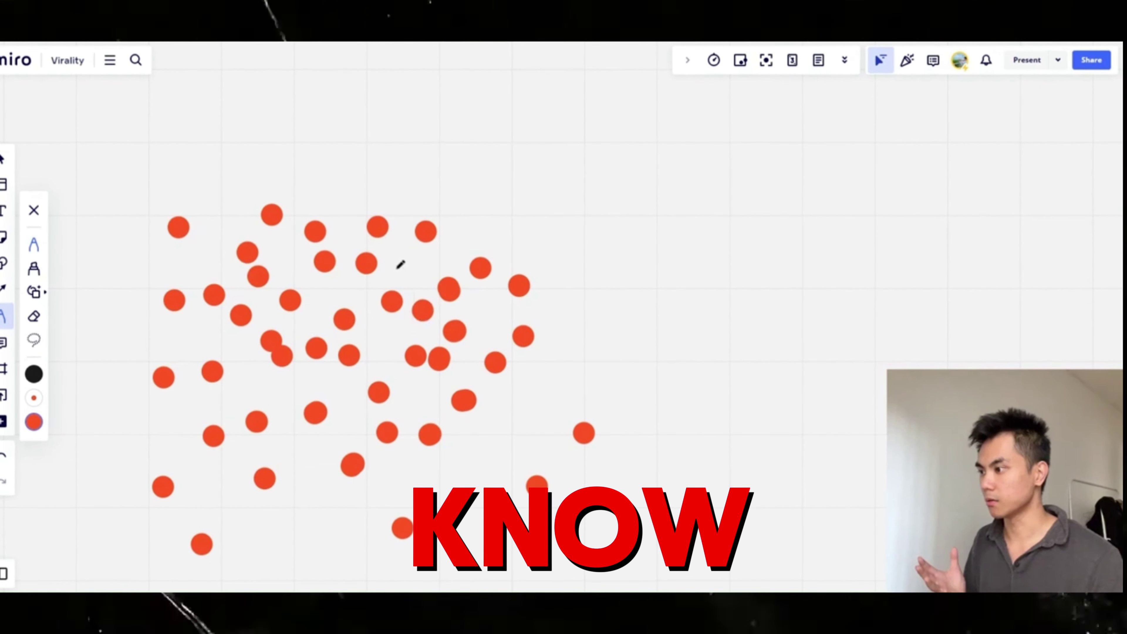
click(351, 184)
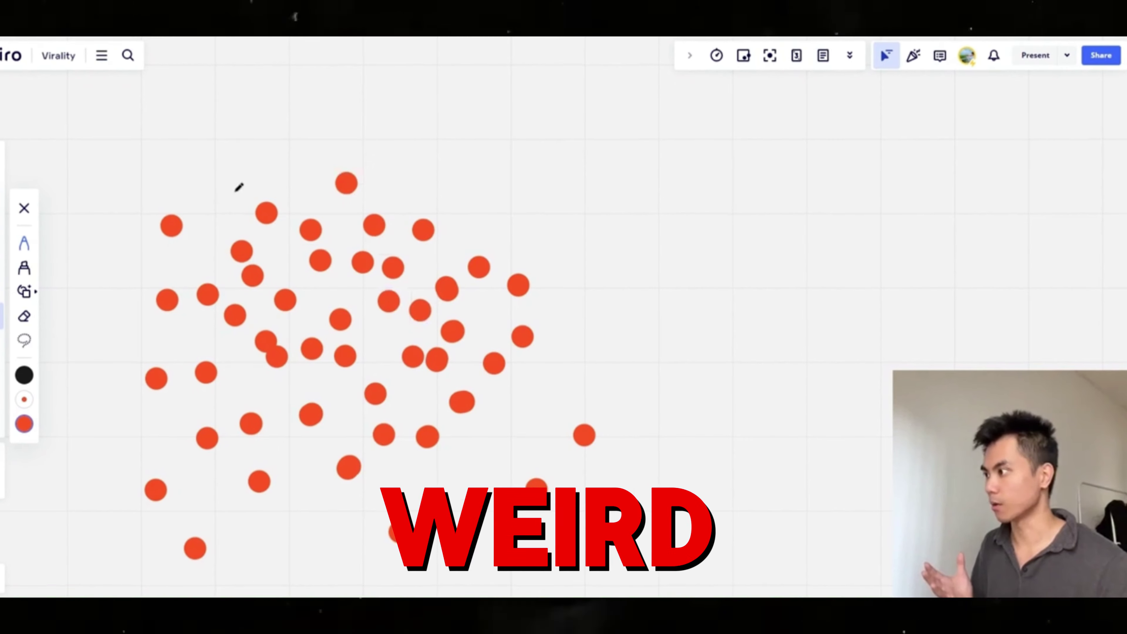
click(209, 194)
scroll(184, 360, down, 2)
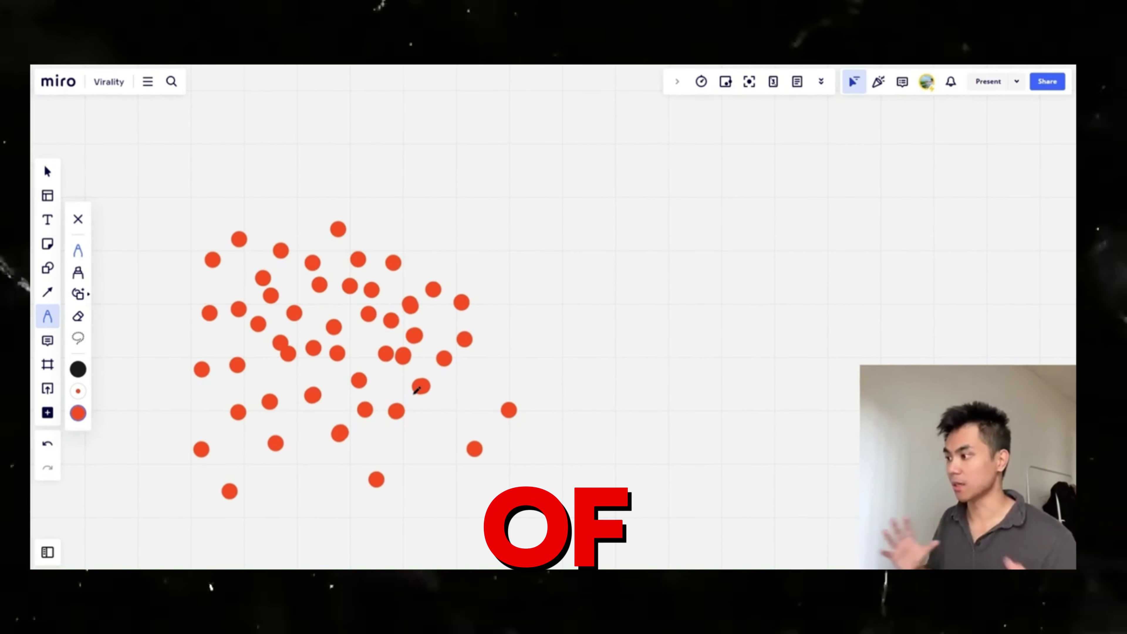
click(430, 423)
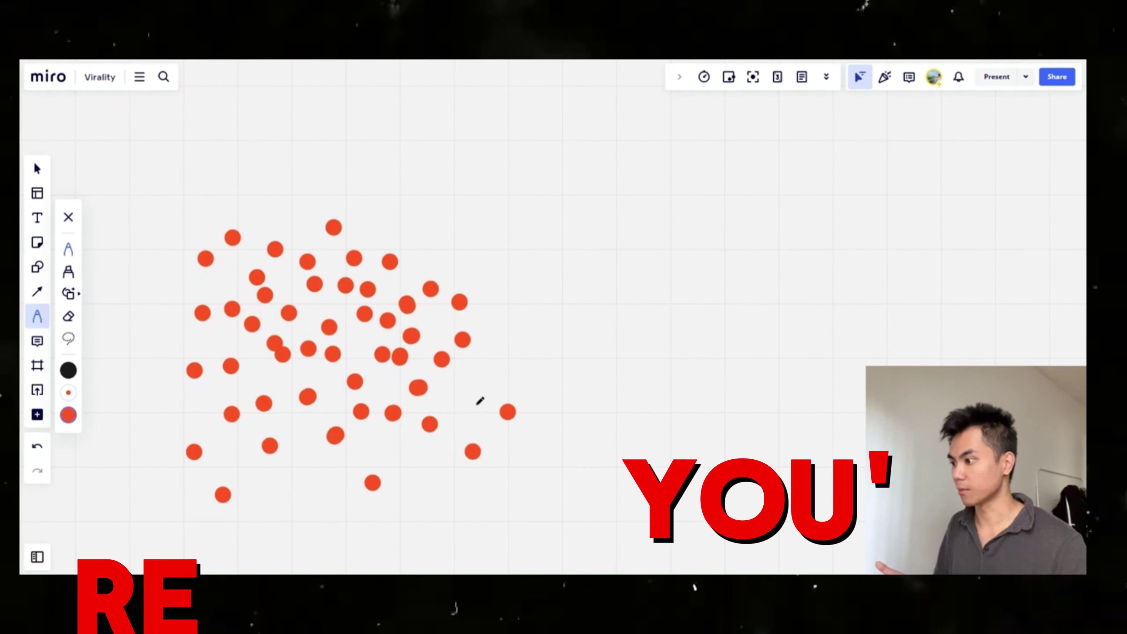
click(475, 403)
click(505, 359)
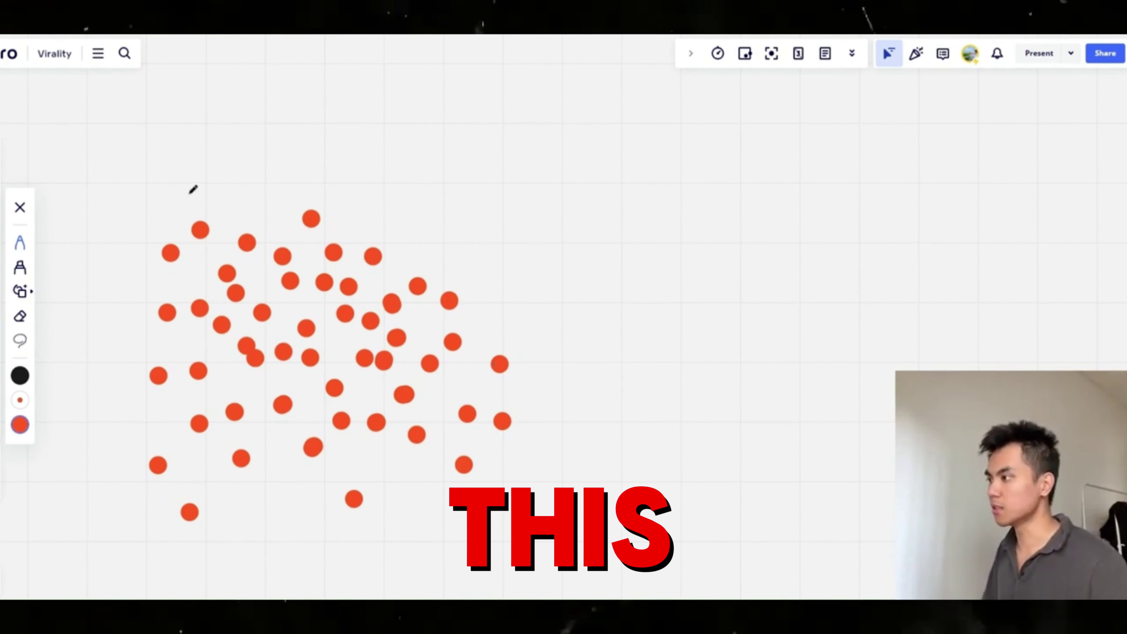
- Draw a thick red freehand loop around all the dots, closing the gap at the top
mouse_move(197, 185)
mouse_down()
mouse_move(340, 181)
mouse_move(596, 313)
mouse_move(548, 484)
mouse_move(172, 570)
mouse_up()
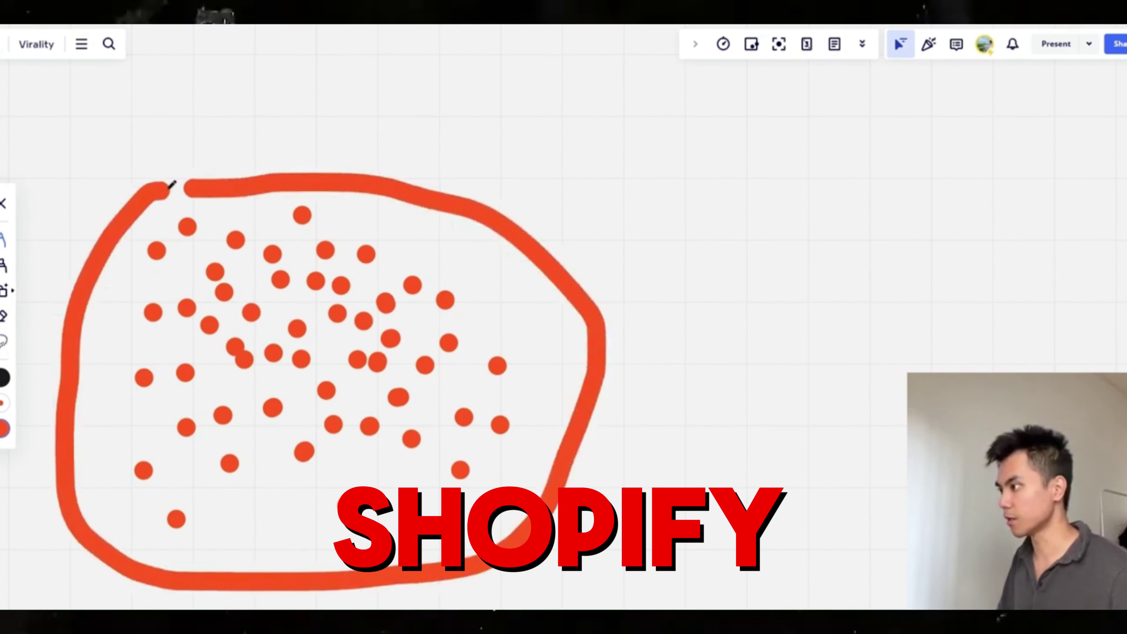
click(344, 505)
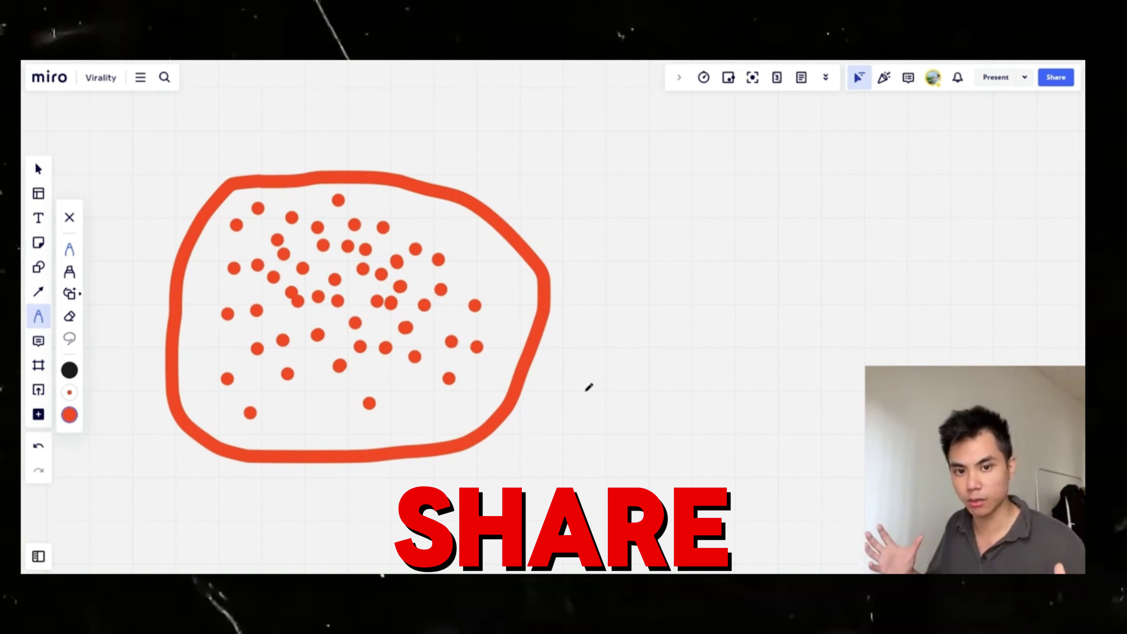
- Undo a stray red dot outside the loop and switch the pen colour to blue
click(586, 393)
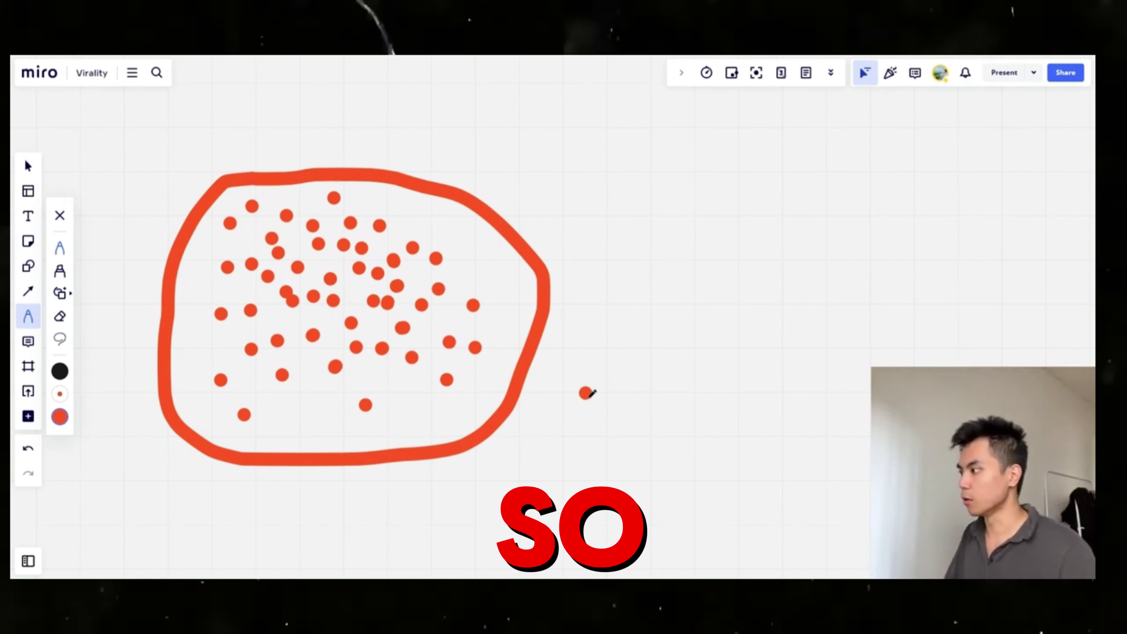
key(ctrl+z)
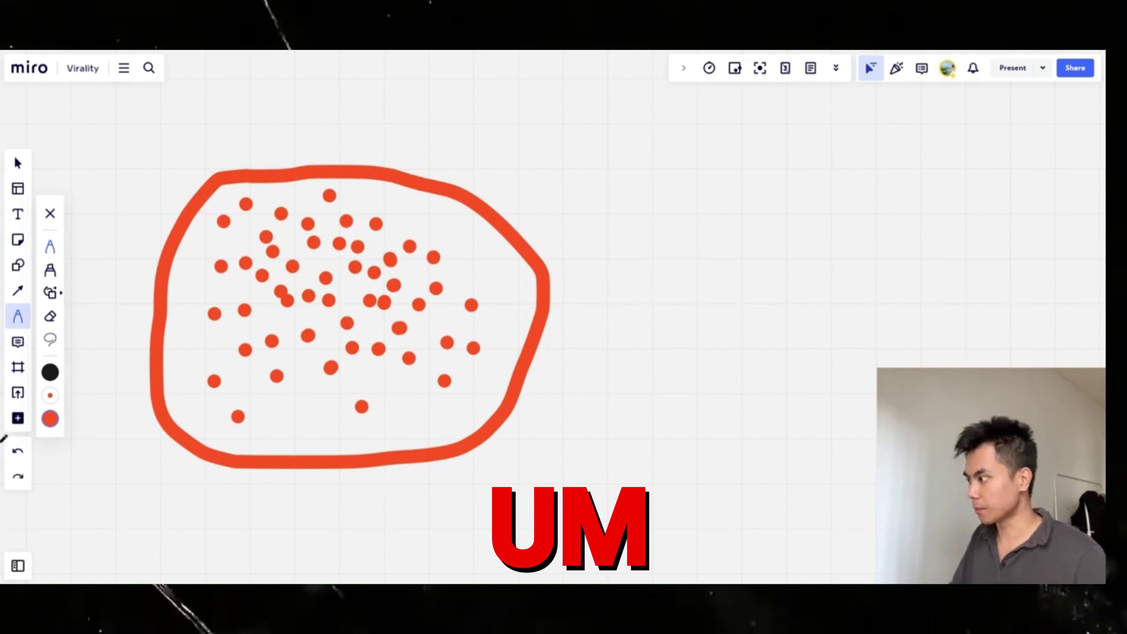
click(53, 418)
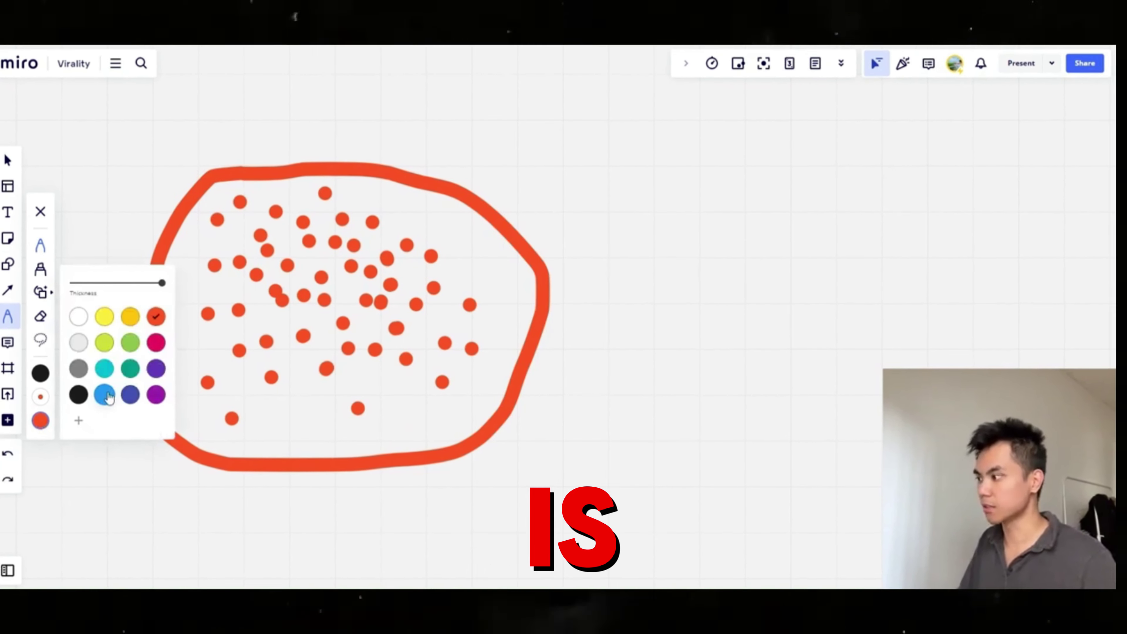
click(107, 393)
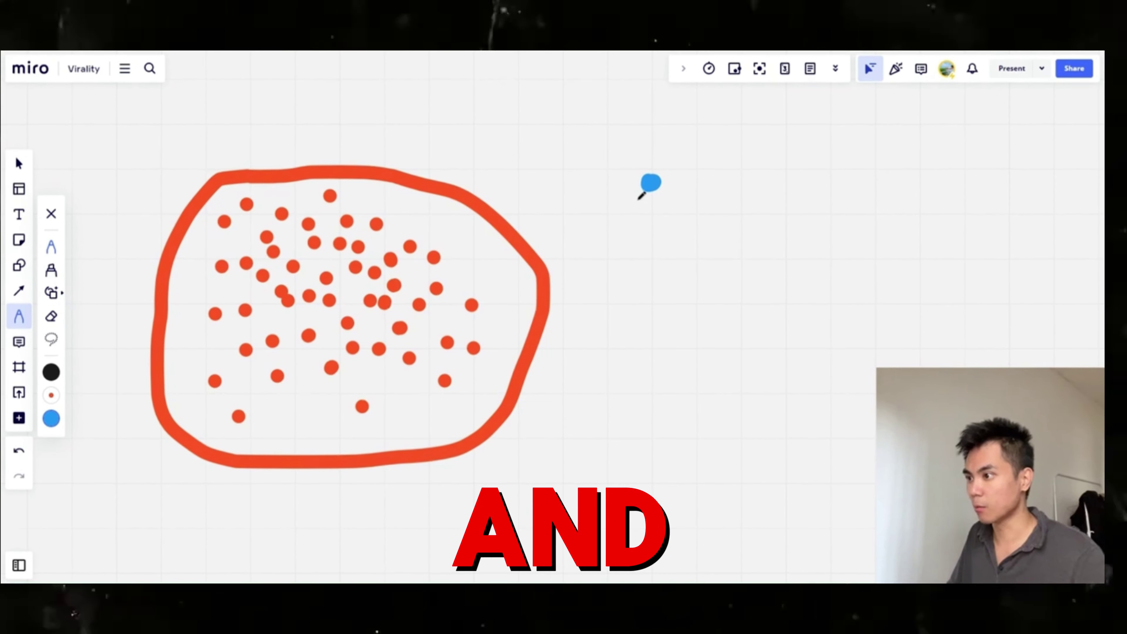
- Draw a curved blue arrow from the right side pointing into the red loop
mouse_move(642, 196)
mouse_down()
mouse_move(512, 280)
mouse_move(520, 294)
mouse_up()
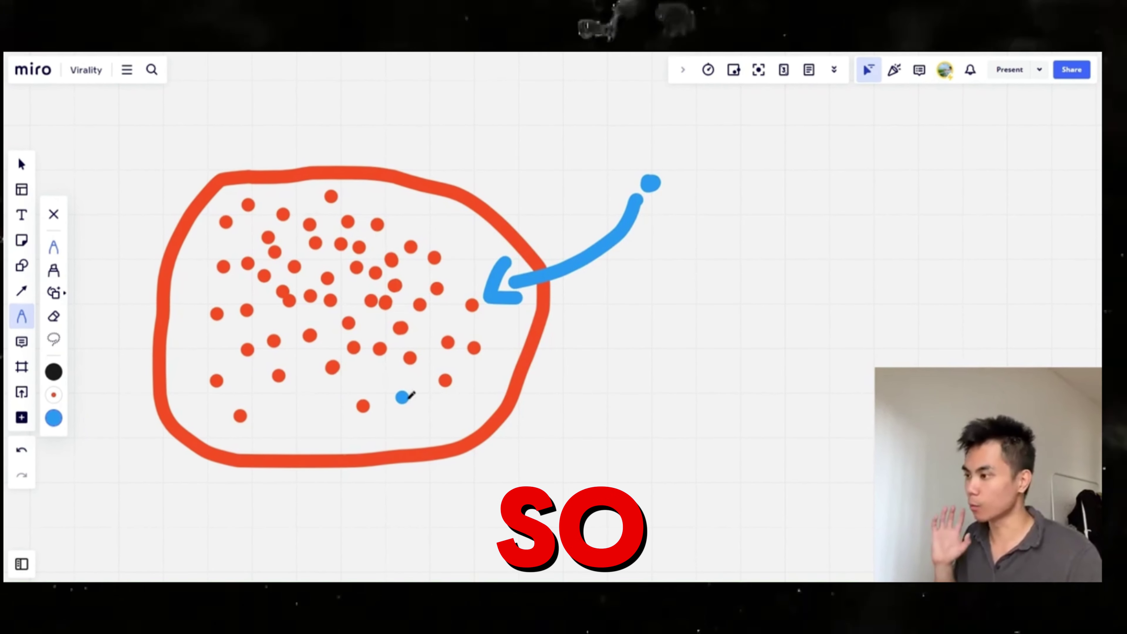
scroll(650, 403, down, 5)
mouse_move(649, 403)
mouse_down()
mouse_move(704, 383)
mouse_move(621, 390)
mouse_move(612, 419)
mouse_move(533, 390)
mouse_up()
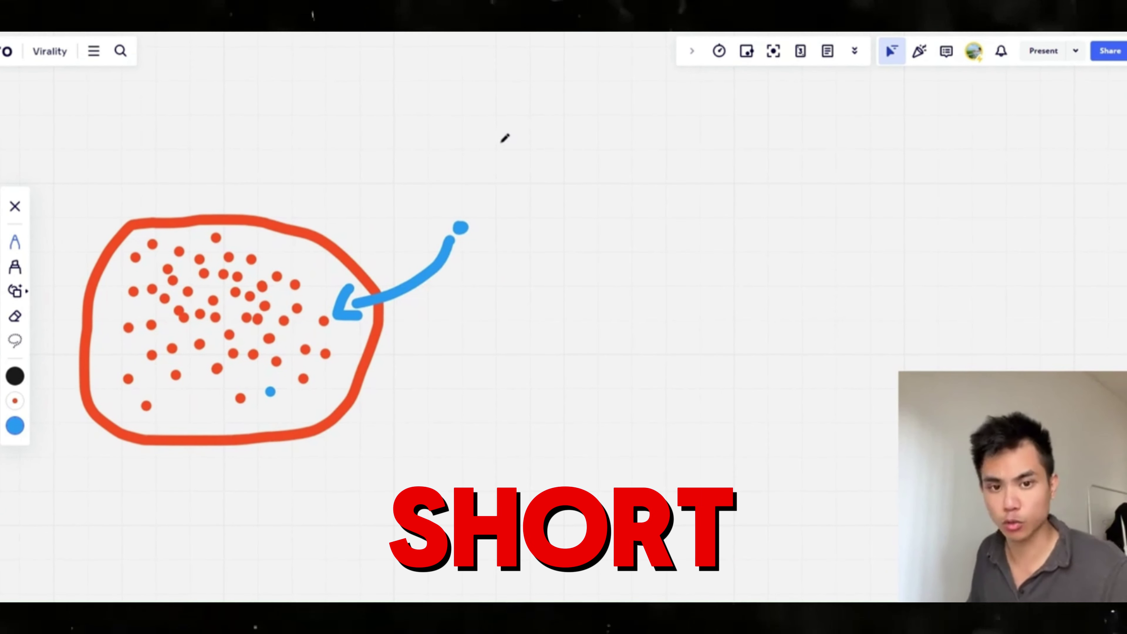
- Draw a tall blue vertical line right of the arrow and handwrite 'Short term' beside it
drag(501, 141, 513, 436)
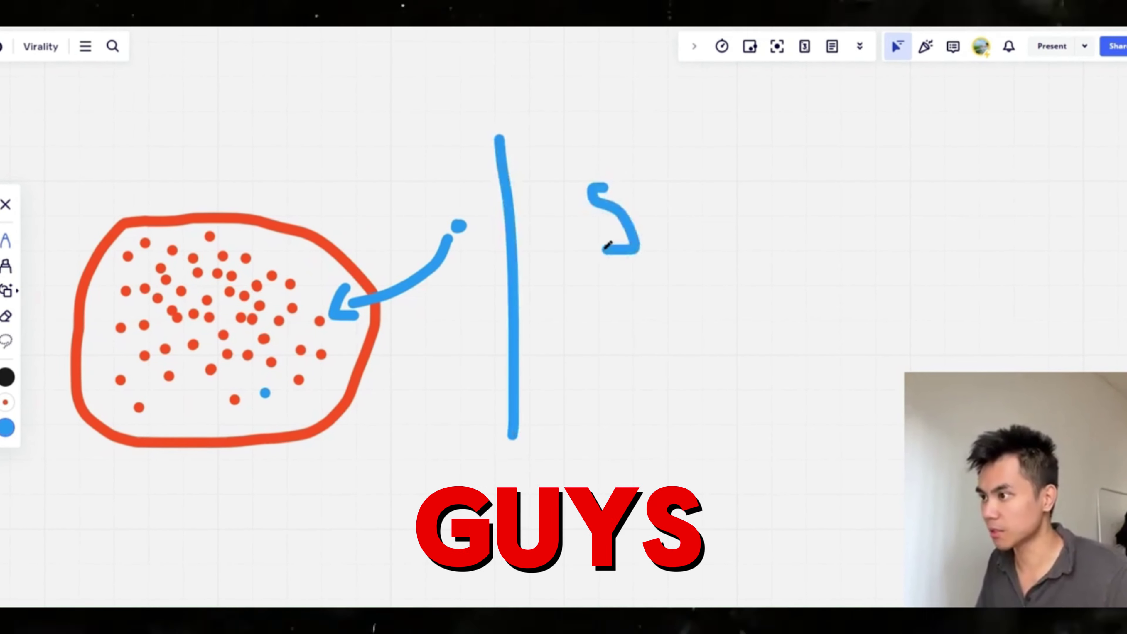
drag(608, 246, 600, 251)
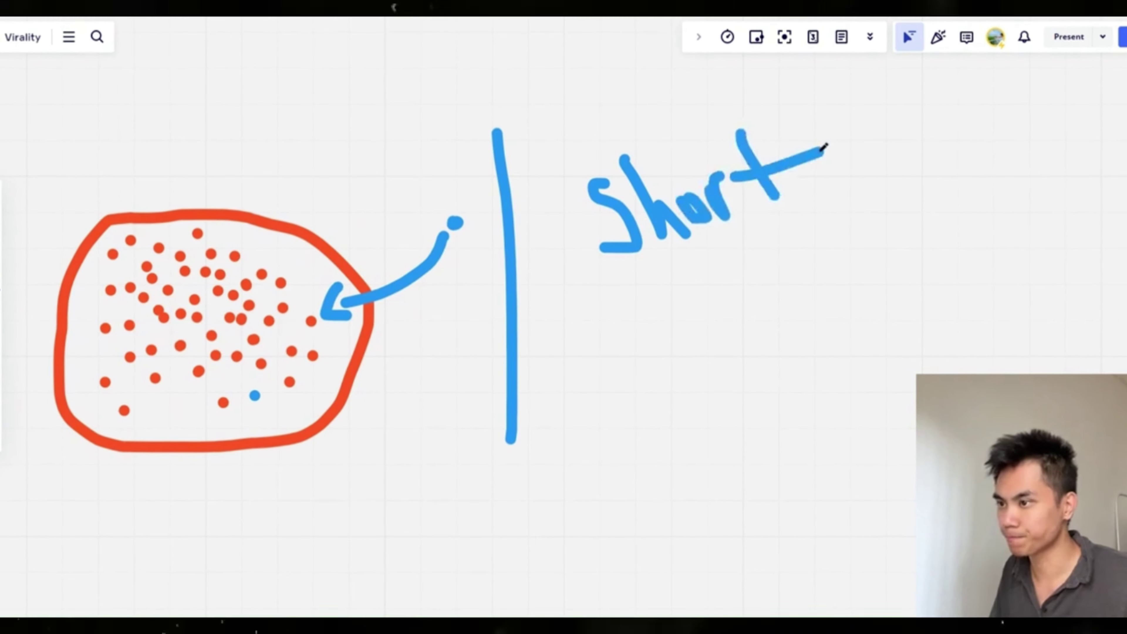
mouse_move(646, 330)
mouse_down()
mouse_move(699, 306)
mouse_move(732, 331)
mouse_up()
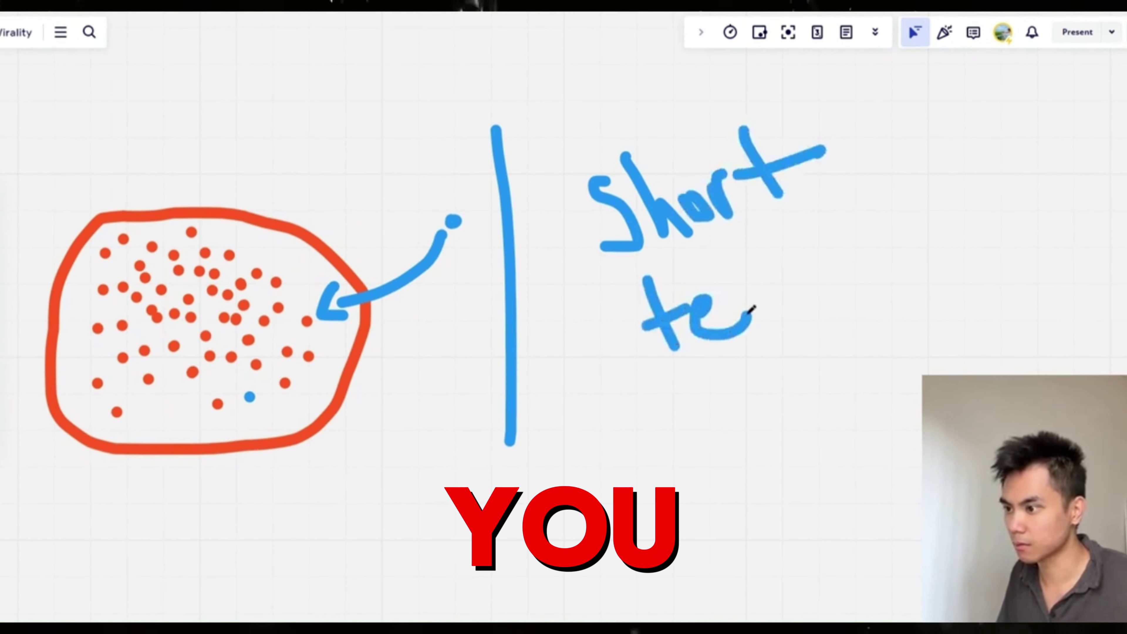
drag(732, 286, 767, 331)
mouse_move(776, 276)
mouse_down()
mouse_move(794, 311)
mouse_move(803, 257)
mouse_move(845, 293)
mouse_up()
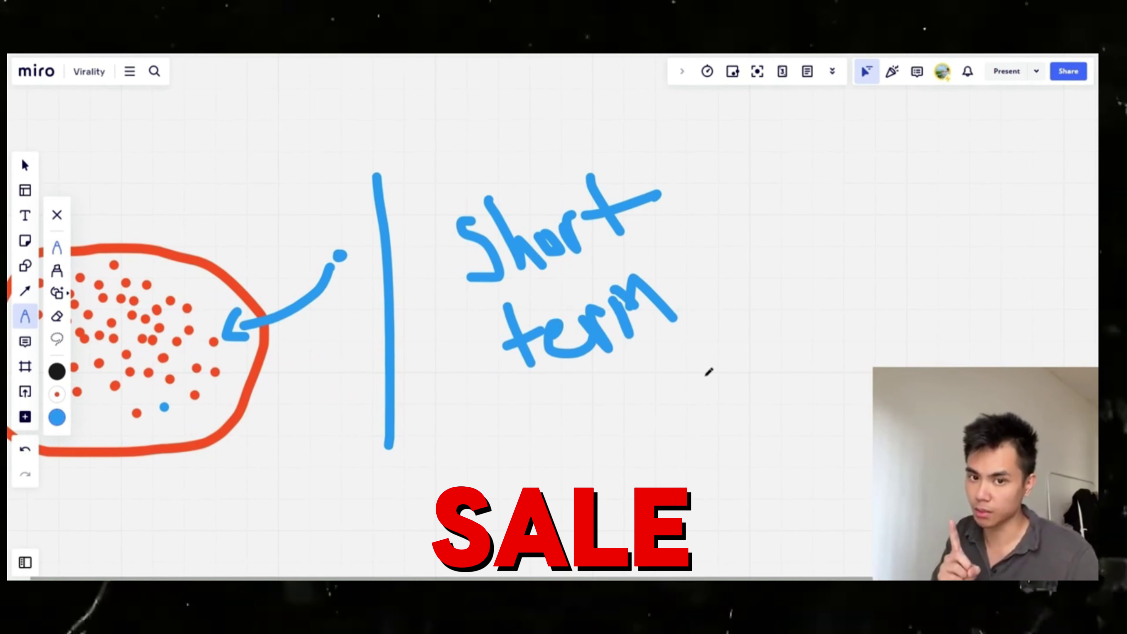
- Draw a second tall blue vertical divider to the right of 'Short term'
scroll(707, 372, down, 3)
scroll(807, 384, right, 4)
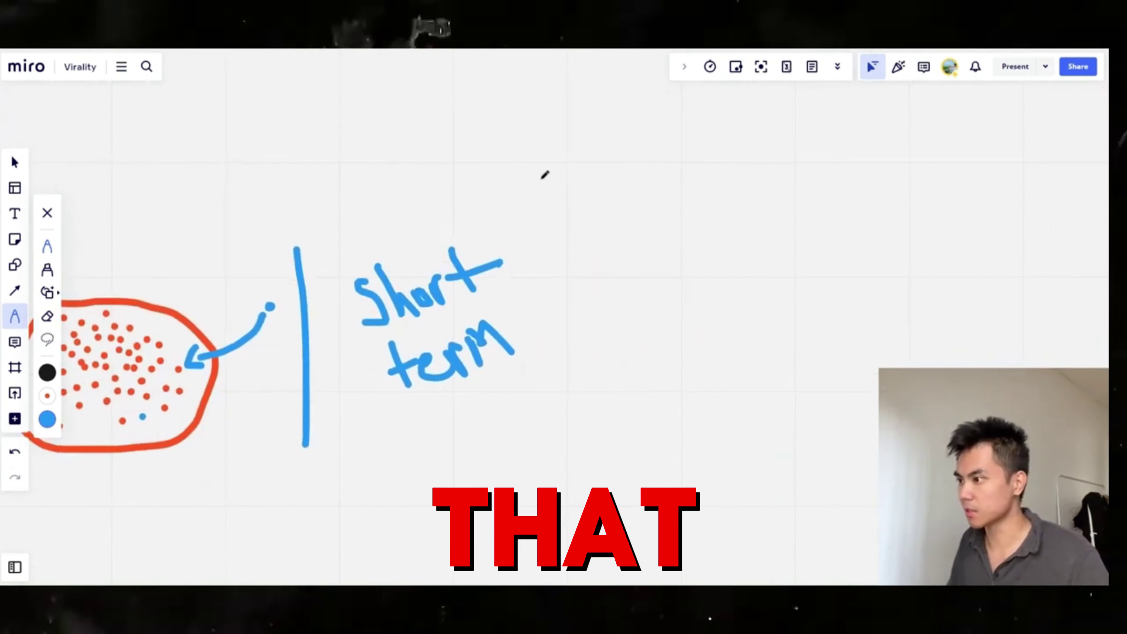
mouse_move(530, 198)
mouse_down()
mouse_move(559, 389)
mouse_move(563, 580)
mouse_up()
- Handwrite '200k' beside the new divider and underline it with a long blue stroke
scroll(624, 340, right, 3)
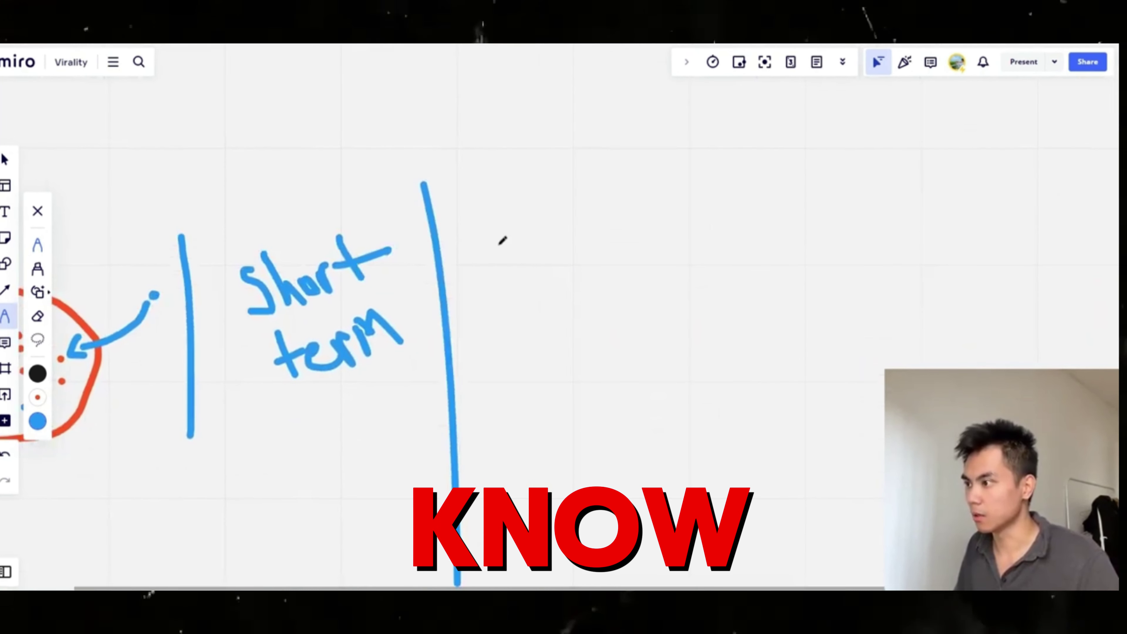
drag(479, 234, 532, 250)
drag(560, 208, 566, 202)
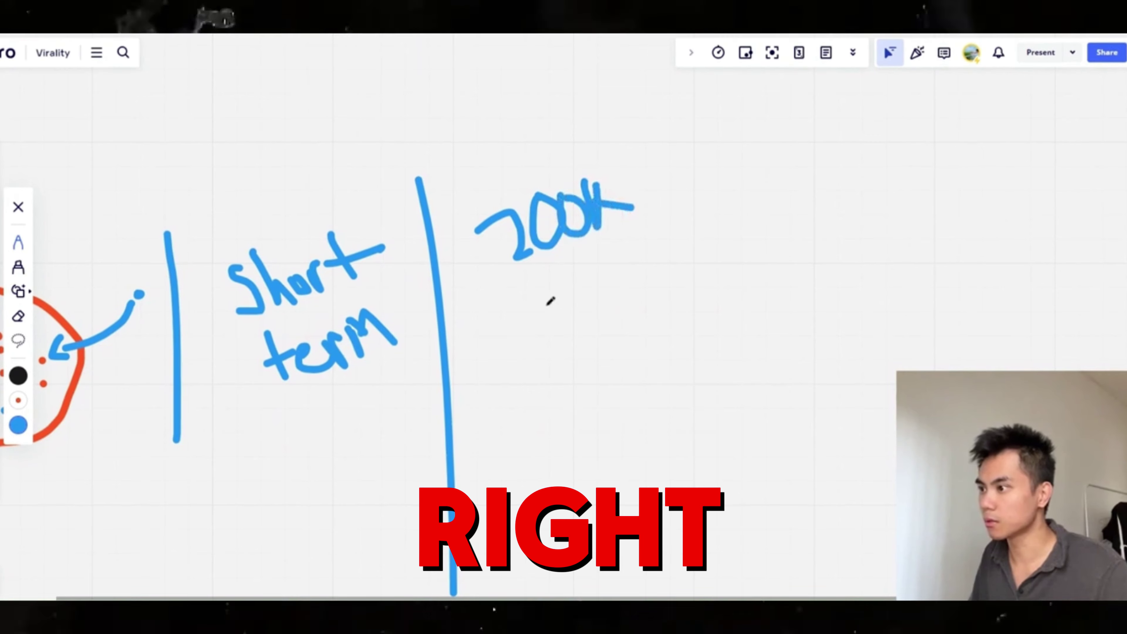
drag(499, 305, 714, 188)
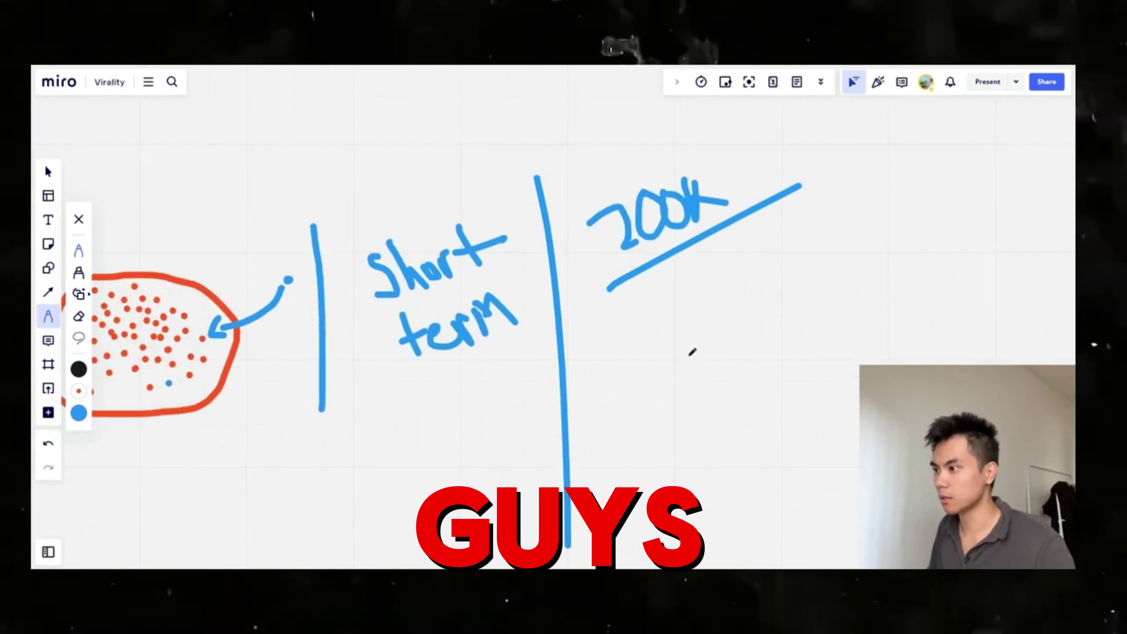
scroll(524, 424, up, 3)
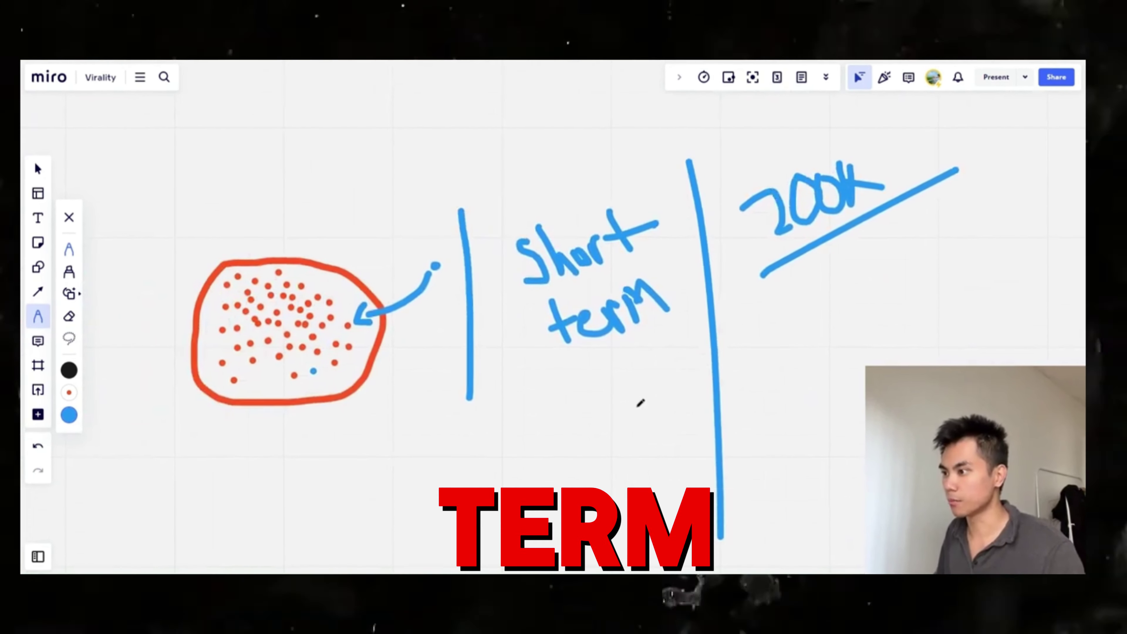
scroll(639, 398, left, 3)
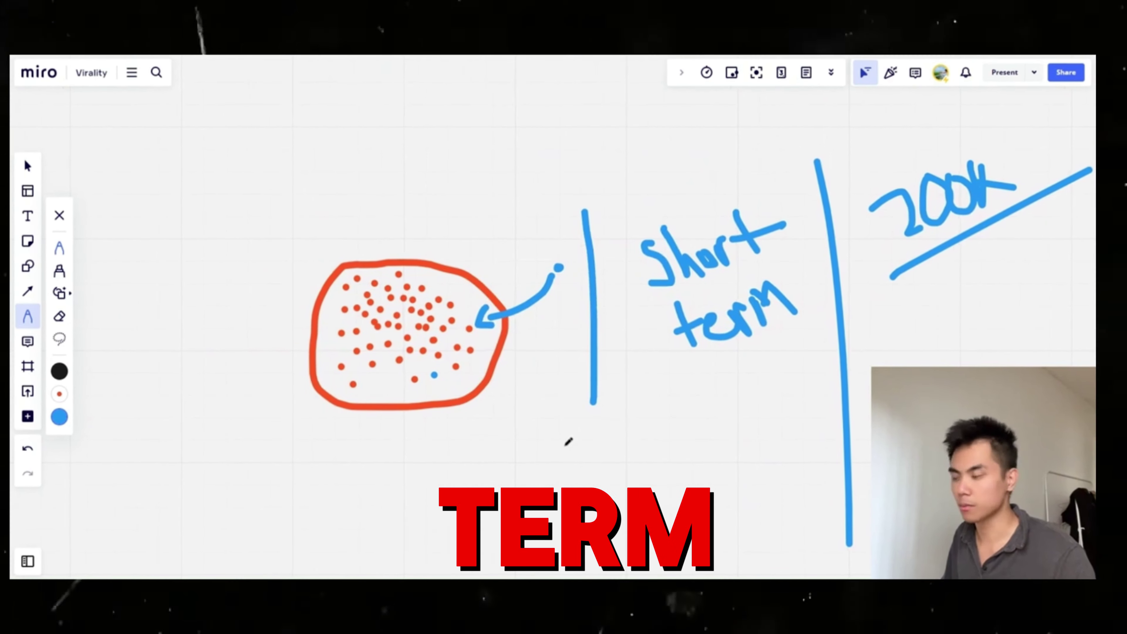
scroll(440, 448, up, 3)
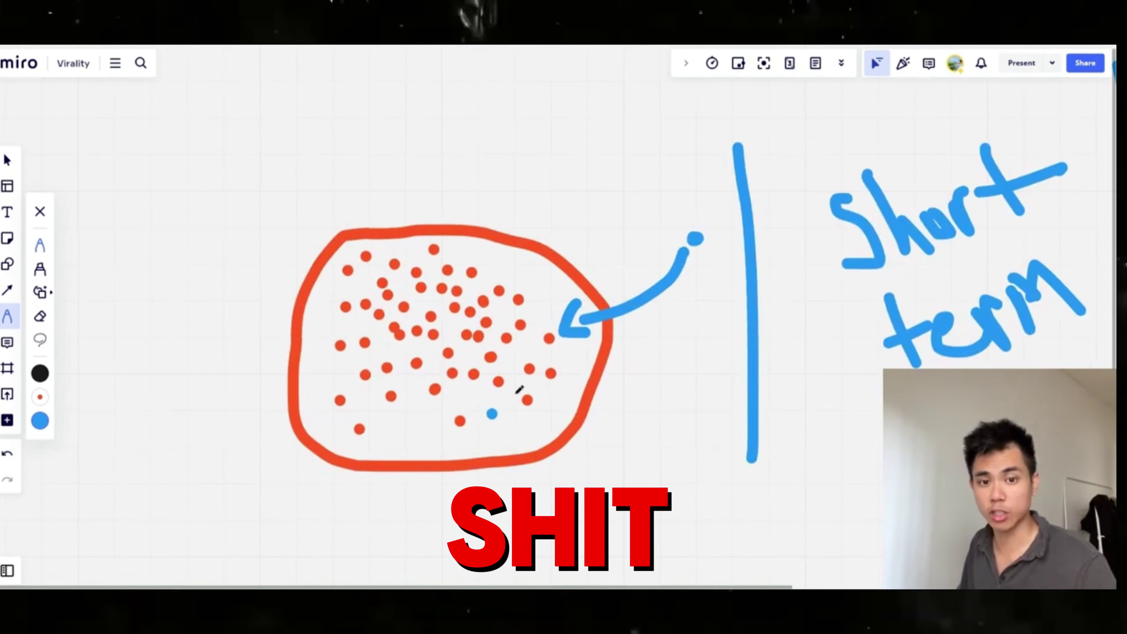
scroll(528, 413, down, 3)
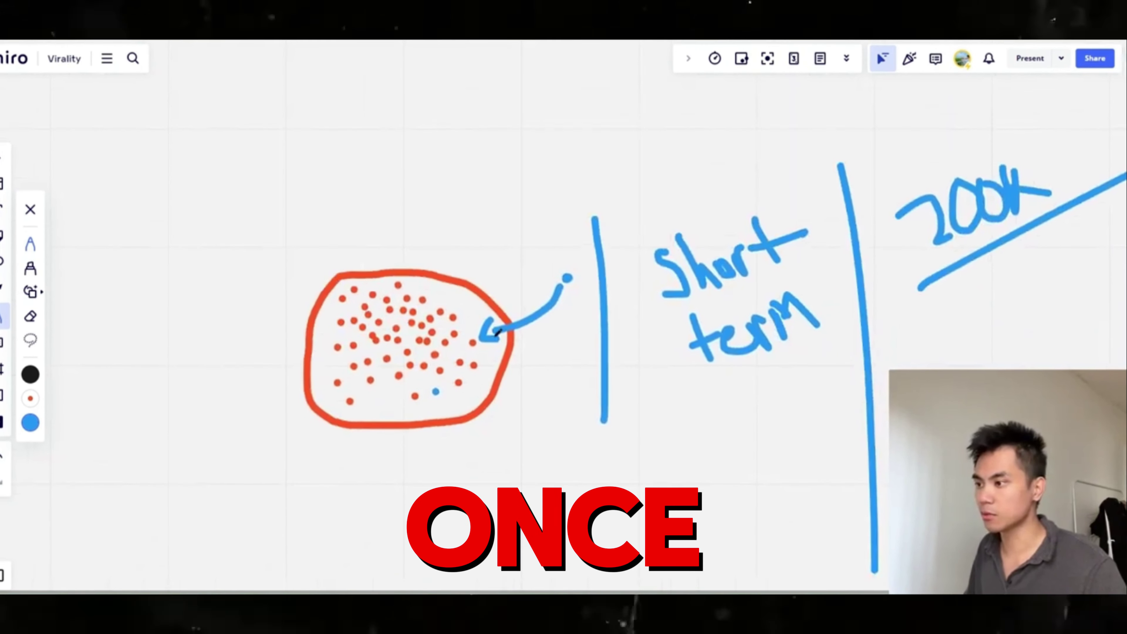
scroll(557, 460, down, 2)
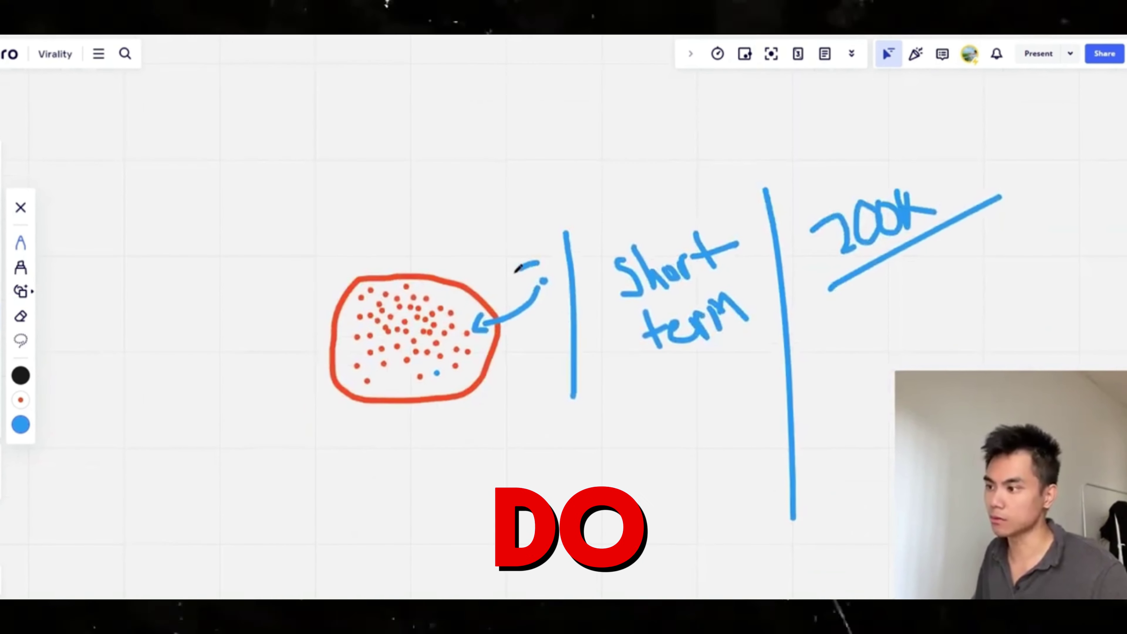
- Draw a blue circle as a figure's head around the arrow's tail, left of the first divider
drag(534, 244, 571, 260)
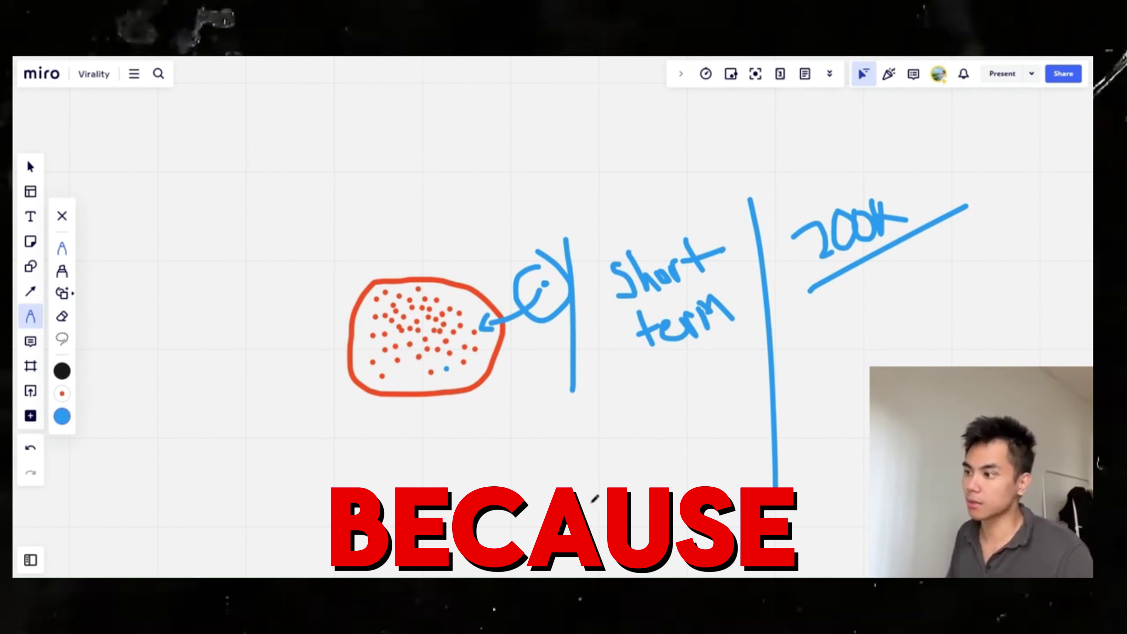
scroll(586, 433, right, 1)
scroll(428, 461, up, 5)
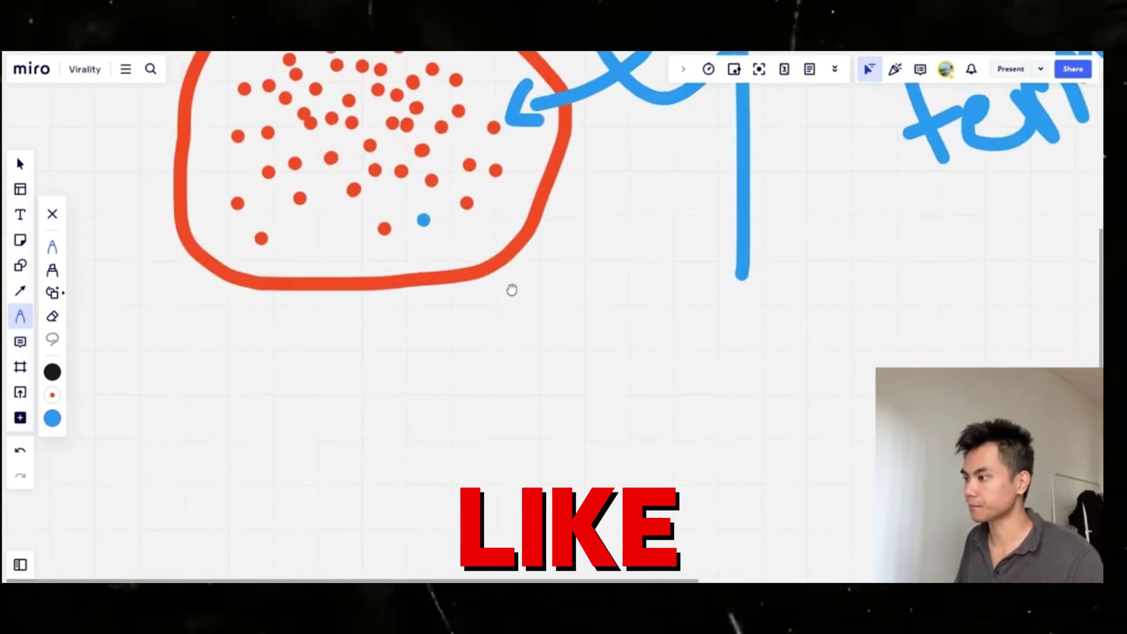
scroll(511, 290, up, 5)
scroll(511, 290, left, 3)
scroll(559, 403, up, 3)
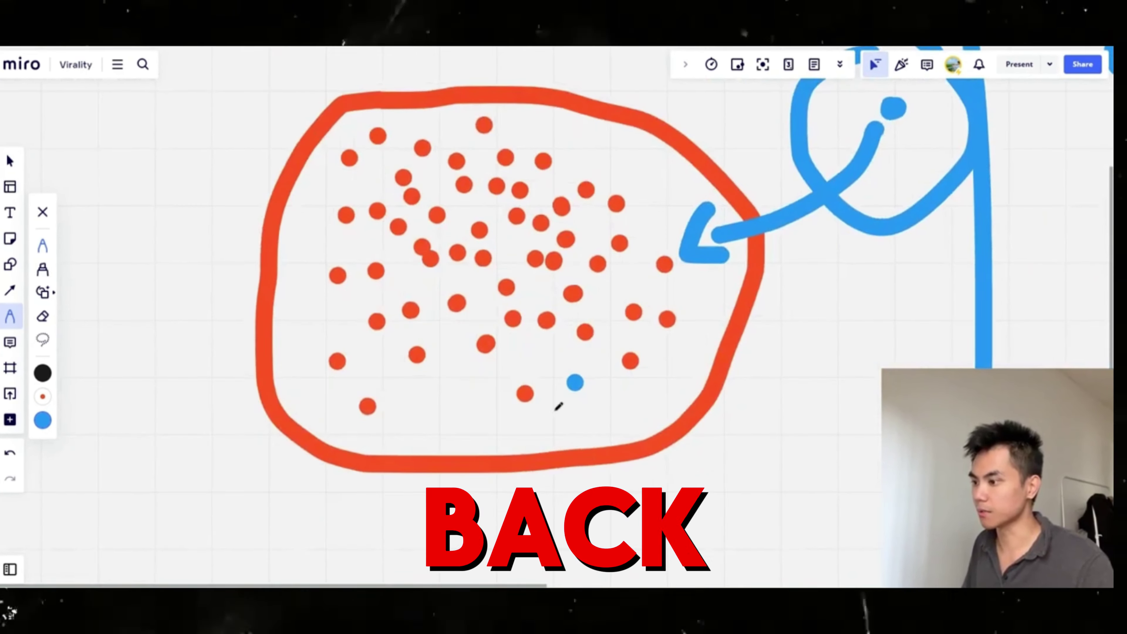
scroll(599, 276, right, 1)
scroll(599, 277, up, 1)
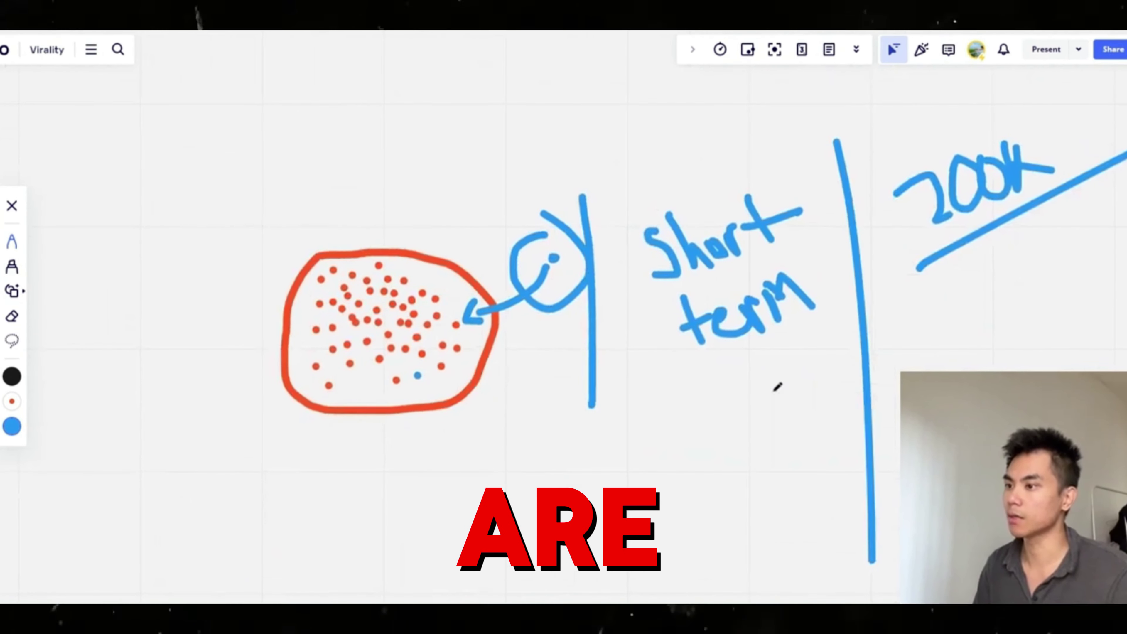
- Draw a blue line beneath the handwritten 'Short term'
drag(670, 374, 830, 336)
scroll(722, 427, right, 3)
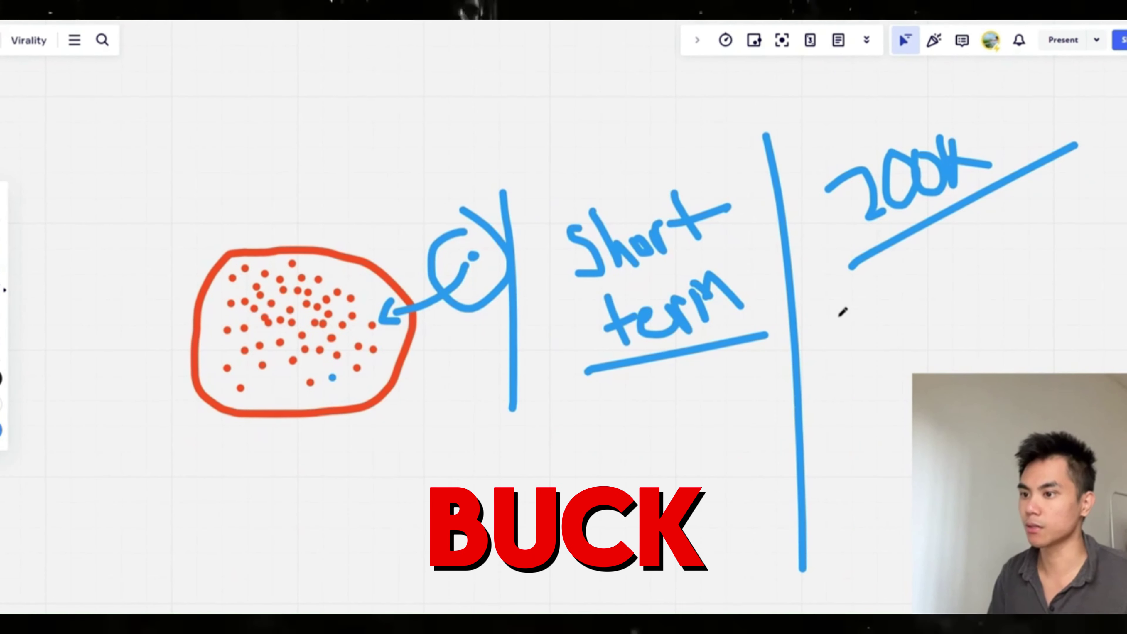
scroll(697, 402, down, 5)
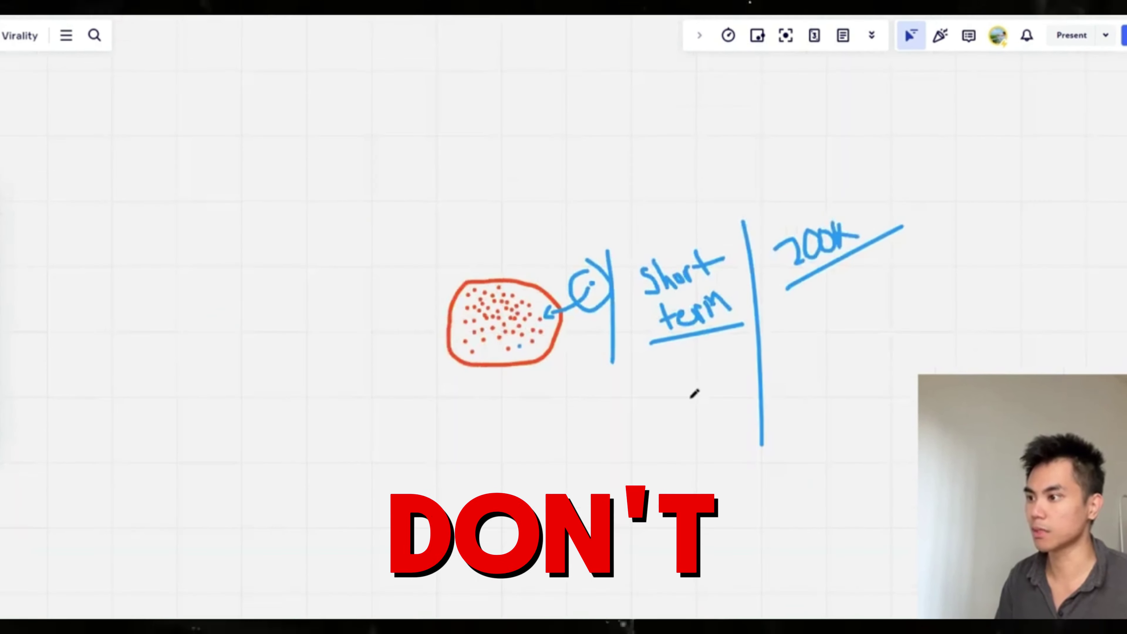
scroll(631, 413, right, 3)
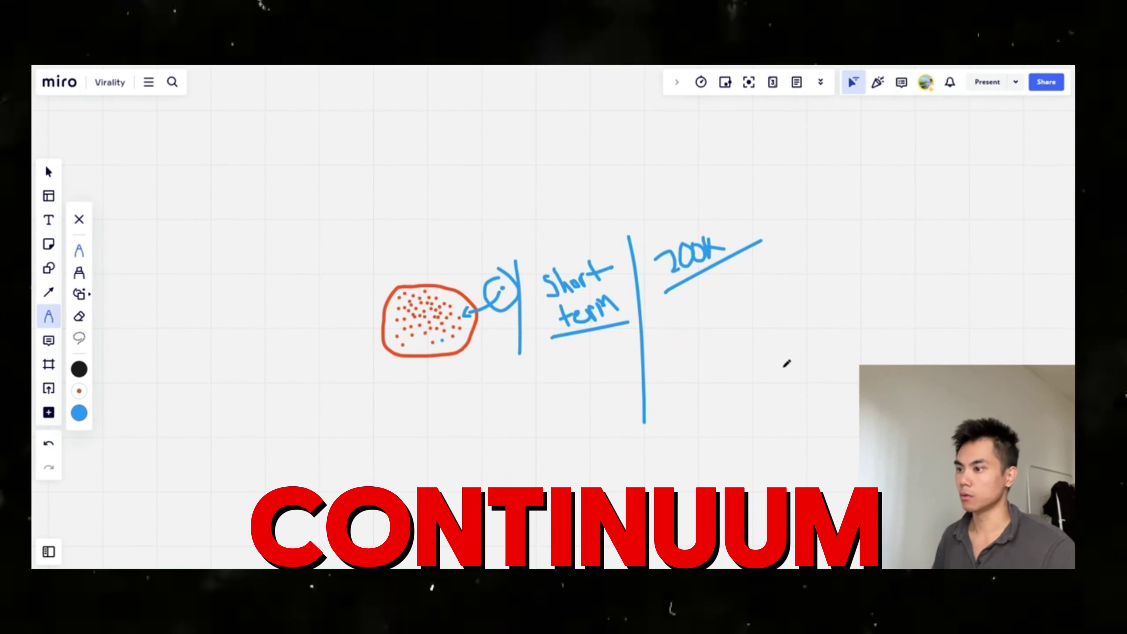
scroll(836, 362, left, 10)
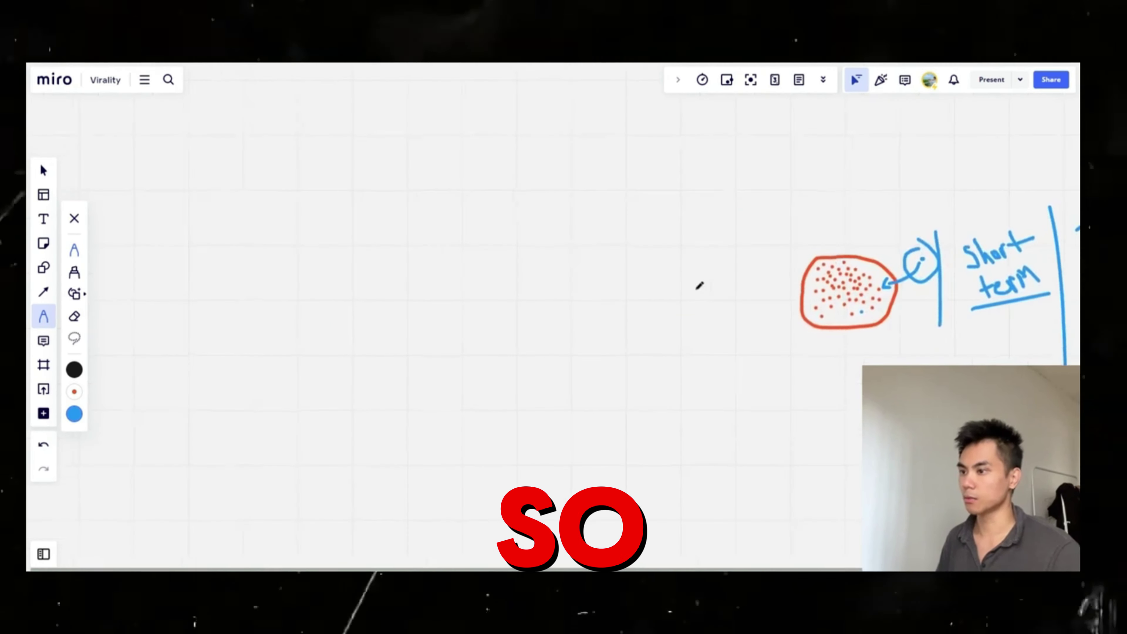